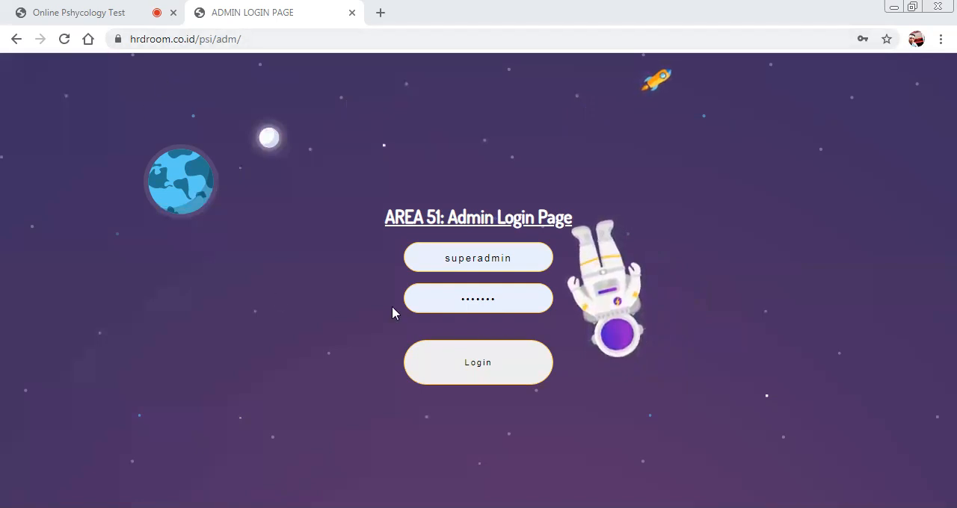
Log in to the admin page with the prefilled credentials and open the test list (Daftar Tes).
left_click(486, 376)
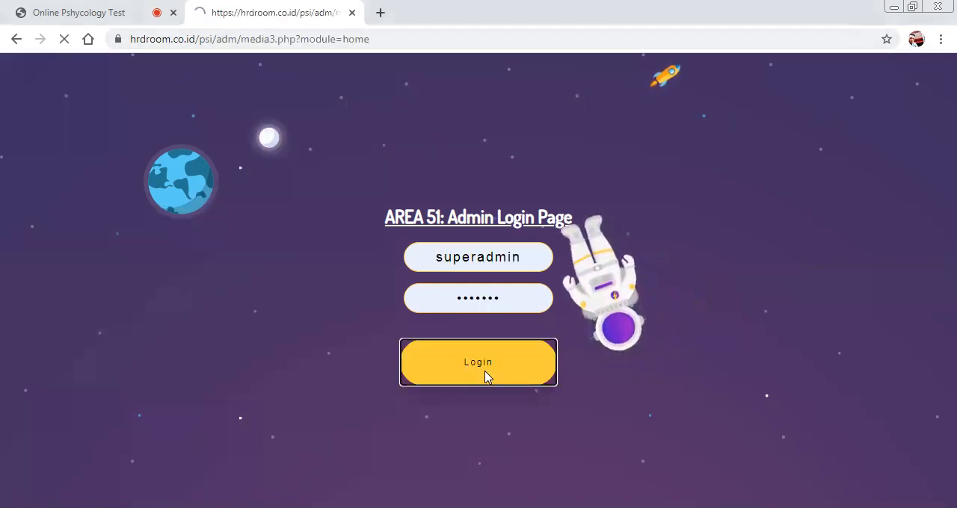
mouse_move(34, 243)
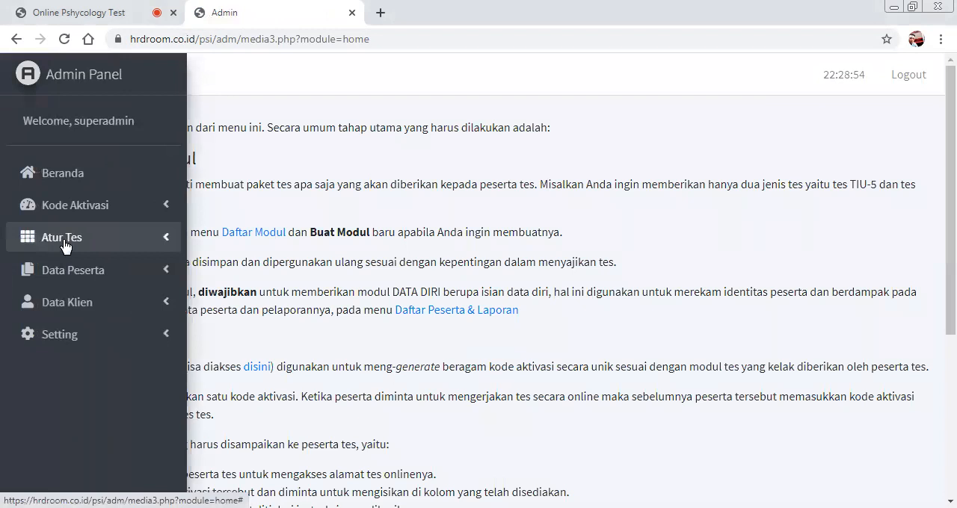
left_click(64, 239)
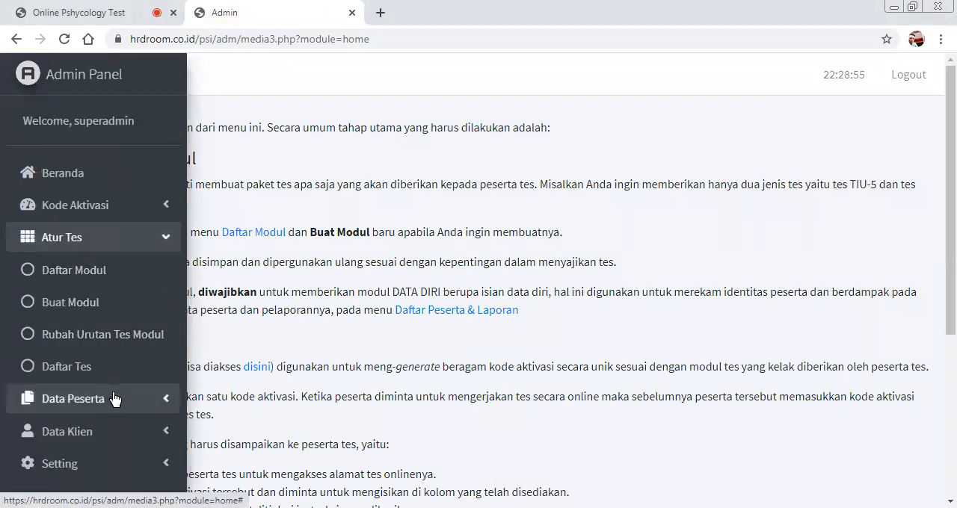
left_click(114, 399)
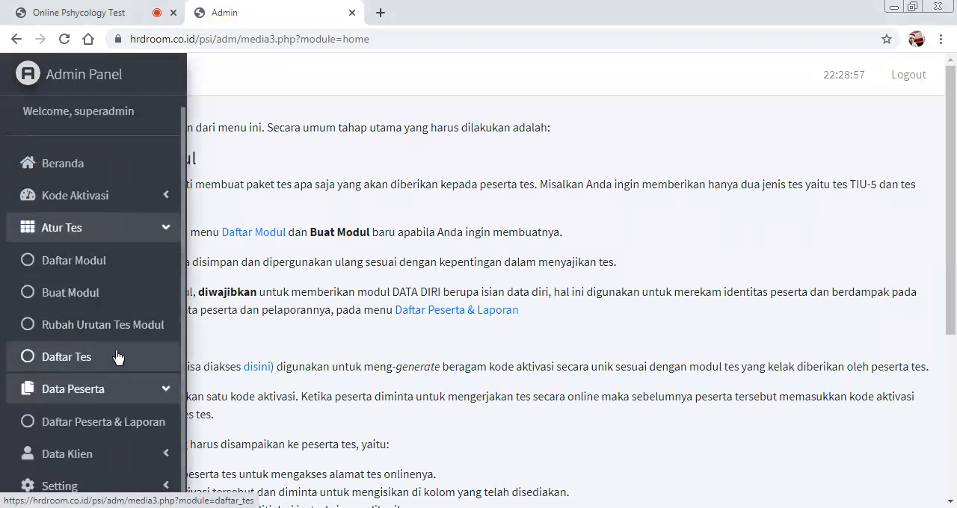
left_click(116, 357)
Look through the list of available tests in Daftar Tes, including their codes and types.
scroll(233, 182, "down", 1)
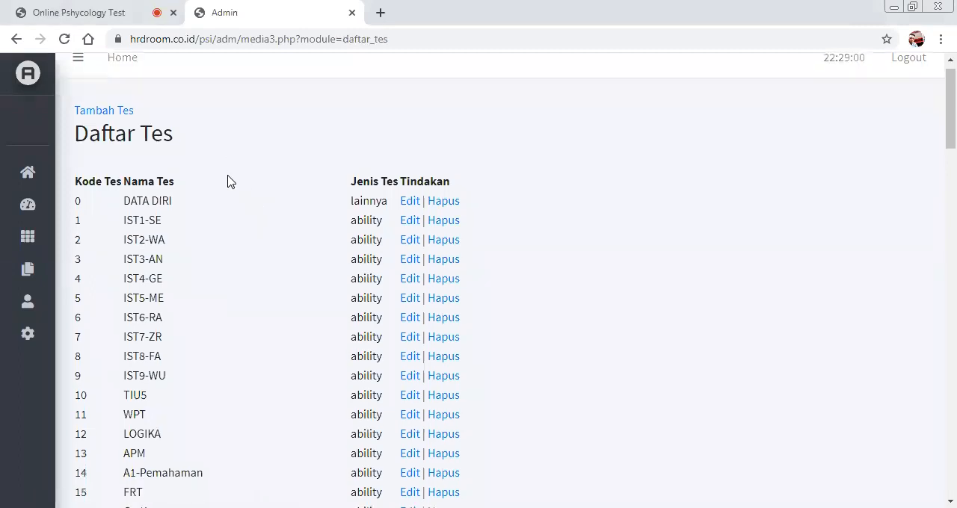
scroll(231, 182, "down", 1)
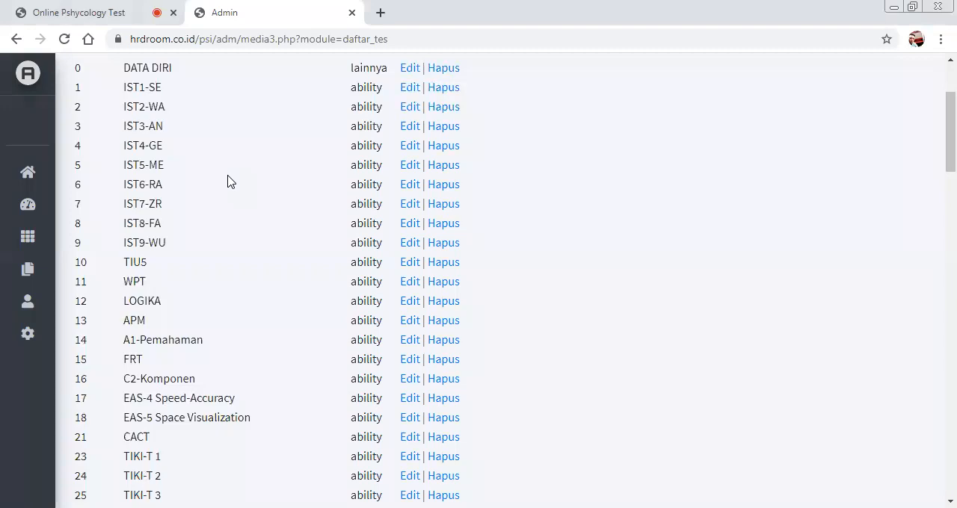
scroll(230, 182, "down", 1)
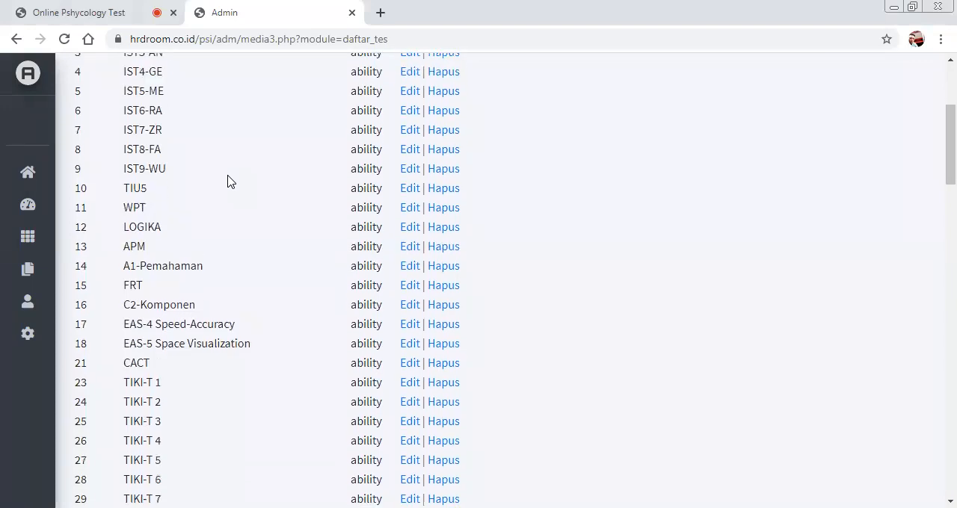
scroll(230, 182, "down", 10)
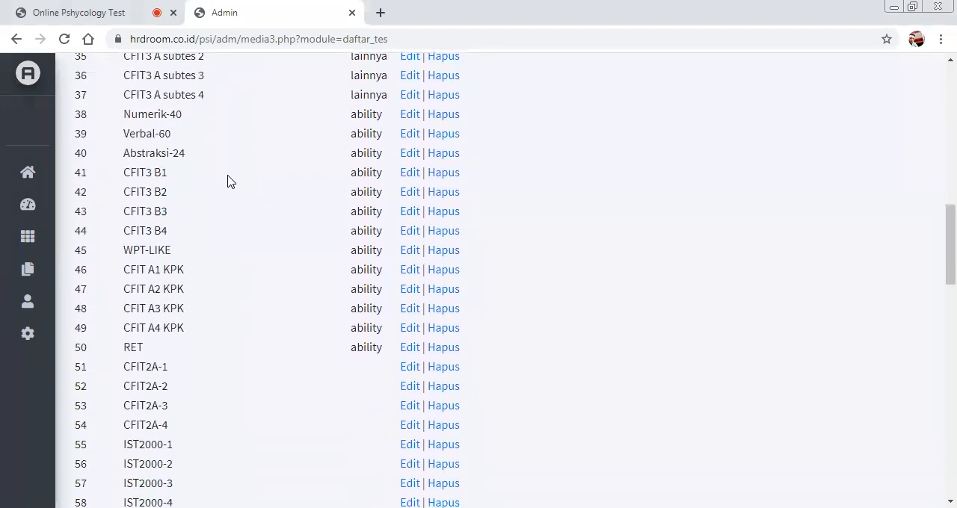
scroll(230, 182, "down", 10)
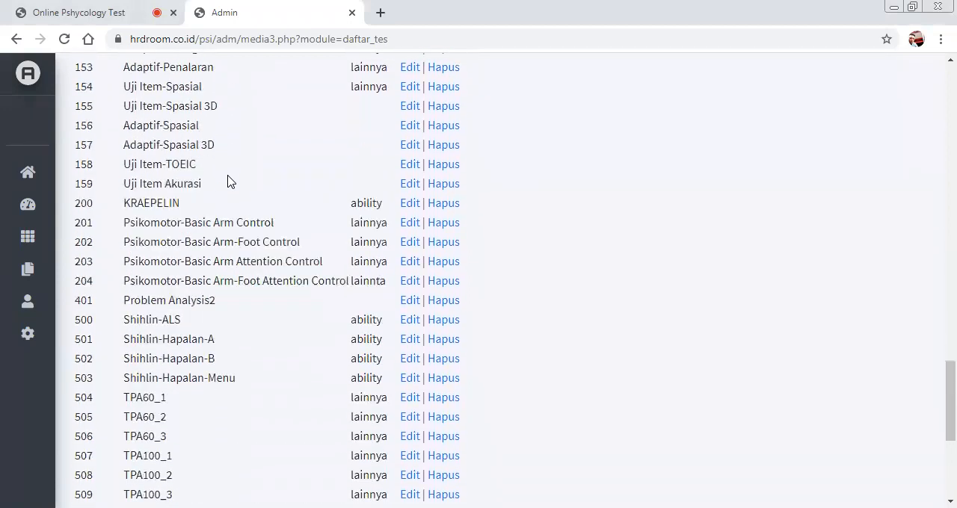
scroll(230, 181, "up", 20)
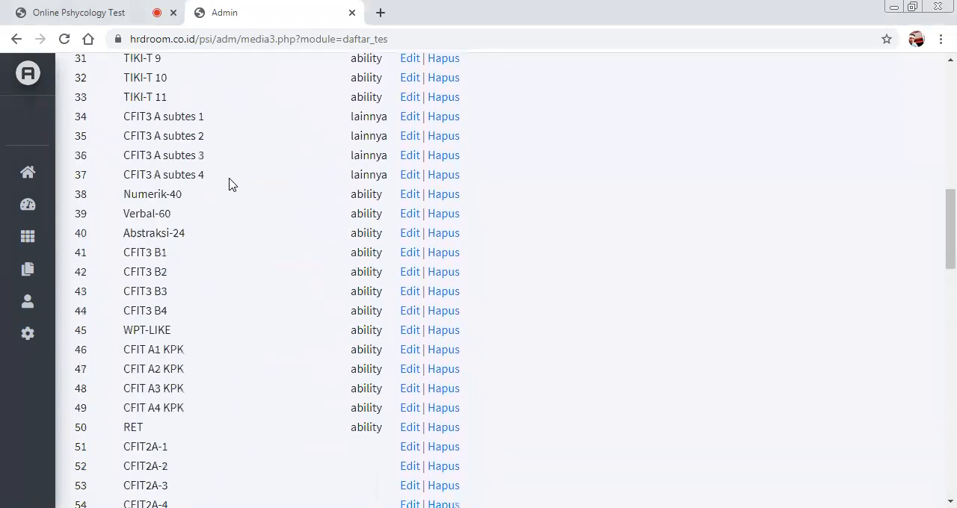
scroll(231, 187, "up", 5)
Open the Buat Modul form and name the new module "demo Level Staff".
mouse_move(43, 235)
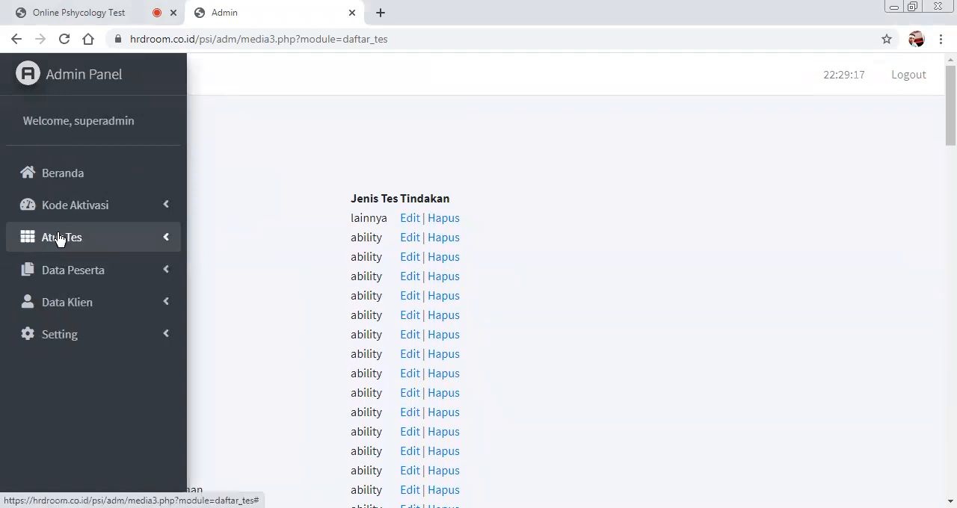
left_click(60, 238)
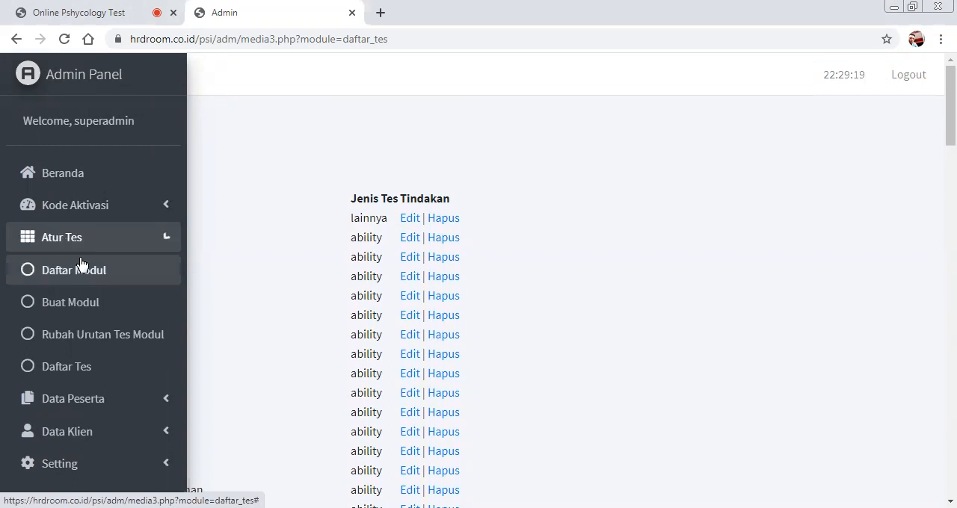
left_click(115, 315)
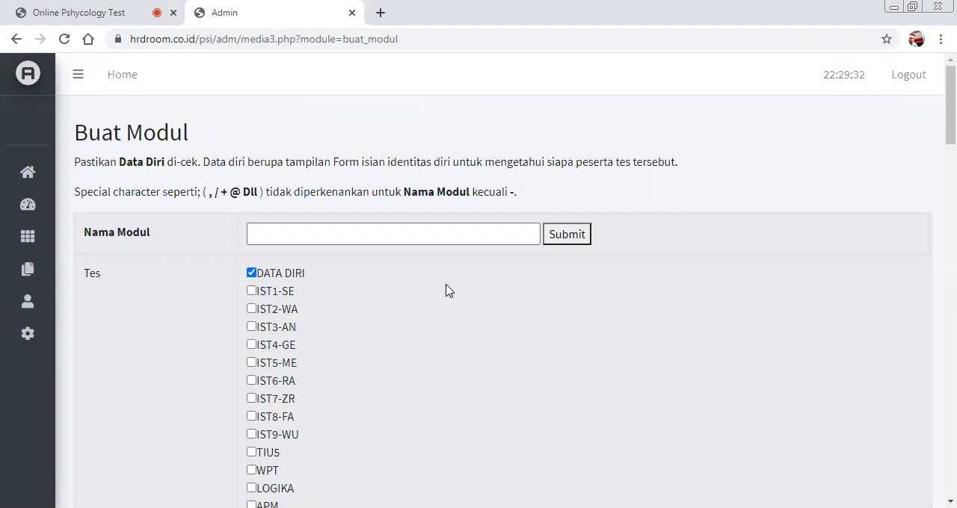
left_click(349, 235)
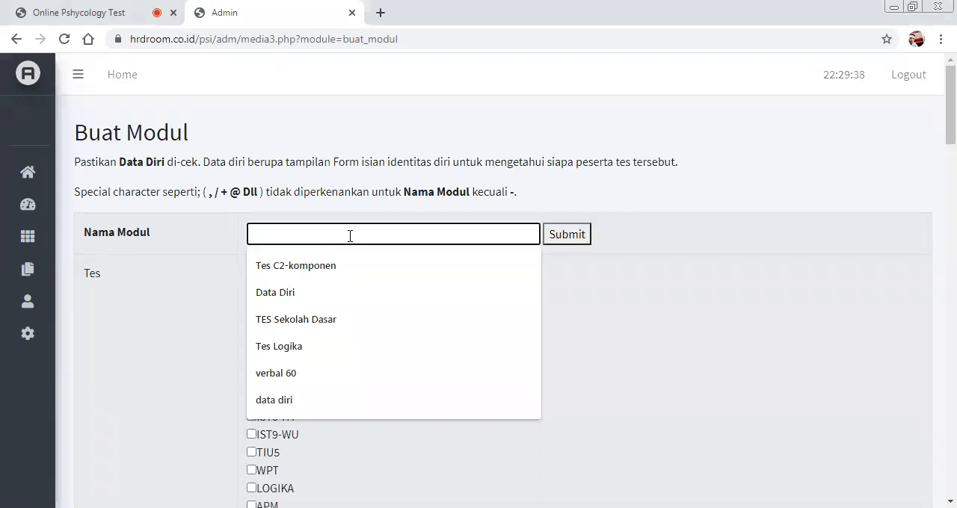
type("d")
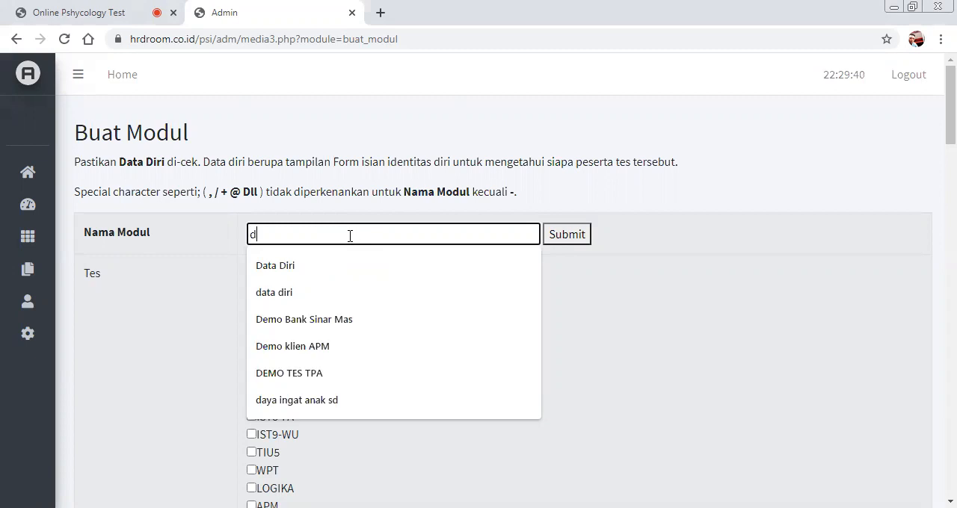
type("emo Level Staff")
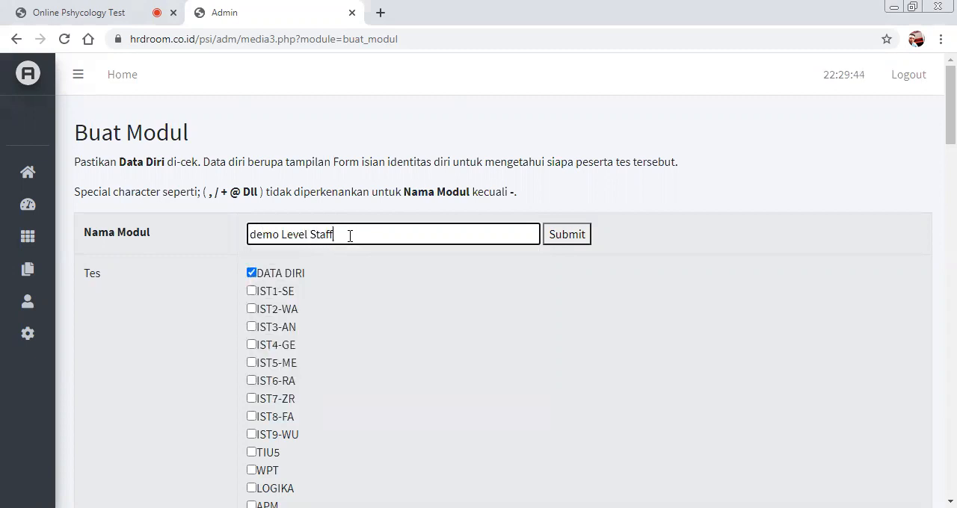
Include the WPT and LOGIKA tests in the new module.
scroll(352, 234, "down", 1)
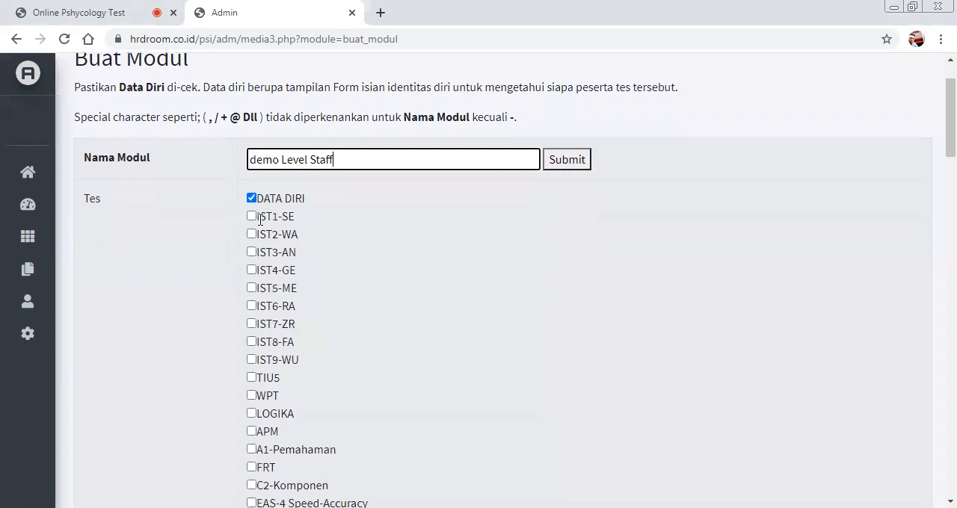
scroll(393, 215, "down", 1)
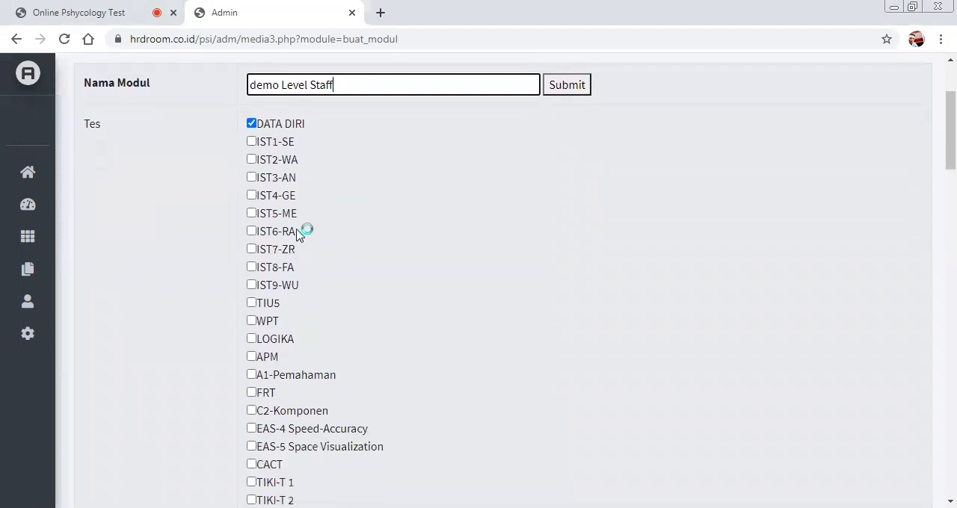
left_click(252, 321)
scroll(305, 246, "down", 2)
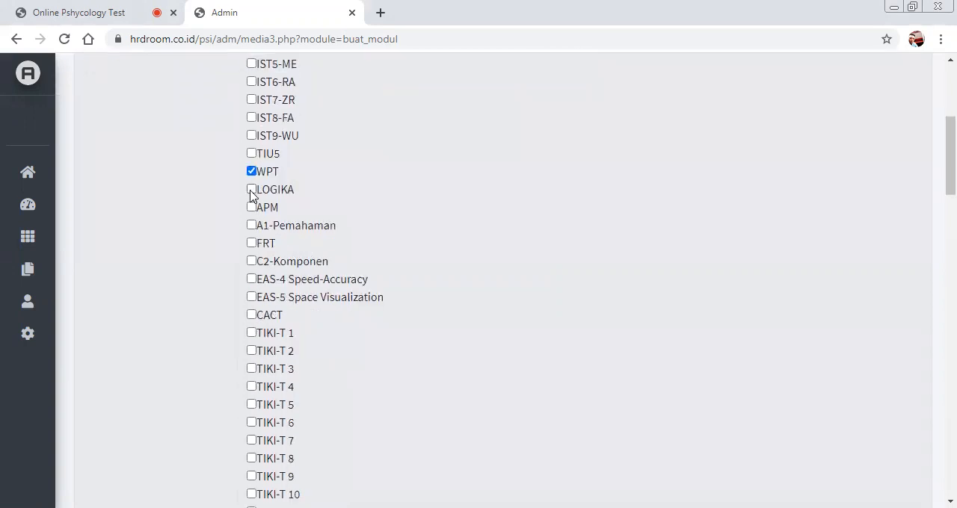
left_click(251, 190)
Include the KRAEPELIN and DISC PROFILE tests in the new module.
scroll(395, 254, "down", 5)
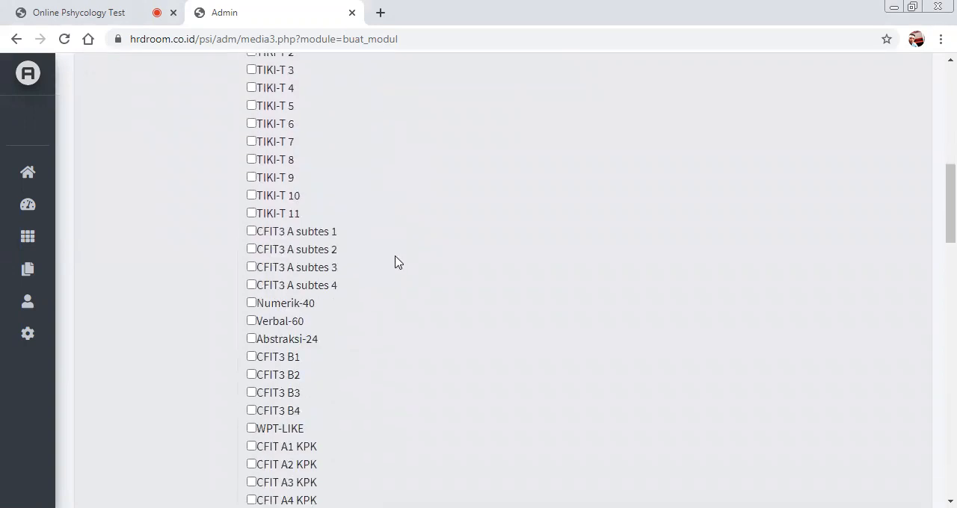
scroll(396, 262, "down", 8)
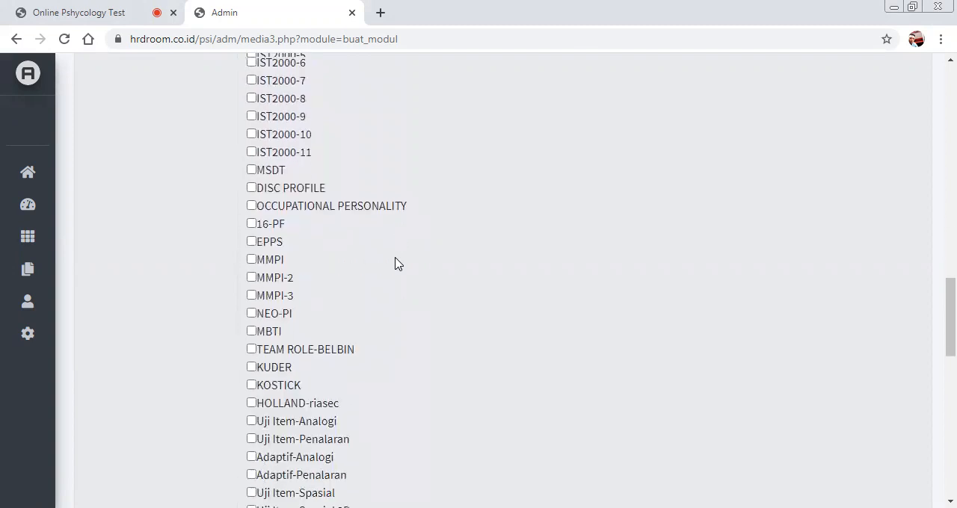
scroll(396, 264, "down", 2)
scroll(272, 375, "down", 1)
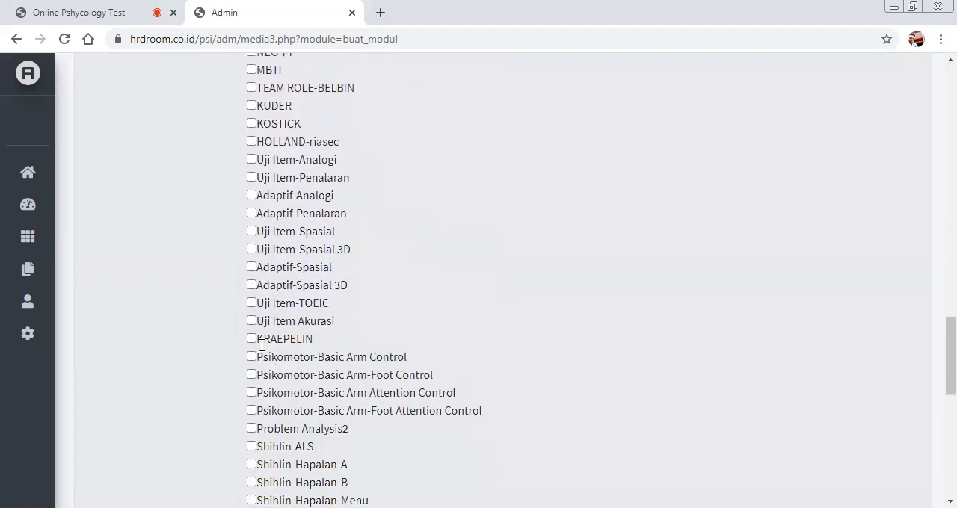
left_click(251, 338)
scroll(307, 258, "up", 1)
scroll(307, 258, "up", 3)
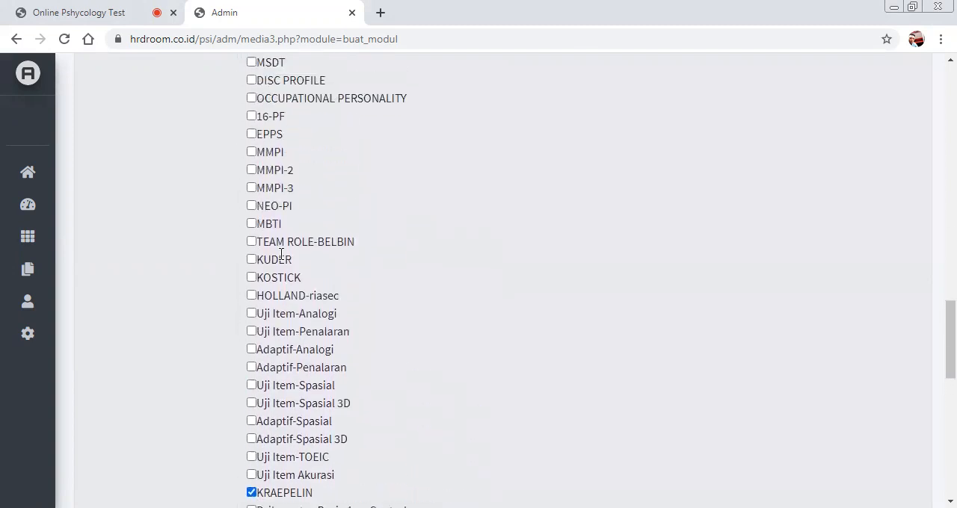
left_click(251, 151)
Add the KOSTICK test to the selection and submit the new module.
scroll(385, 224, "down", 7)
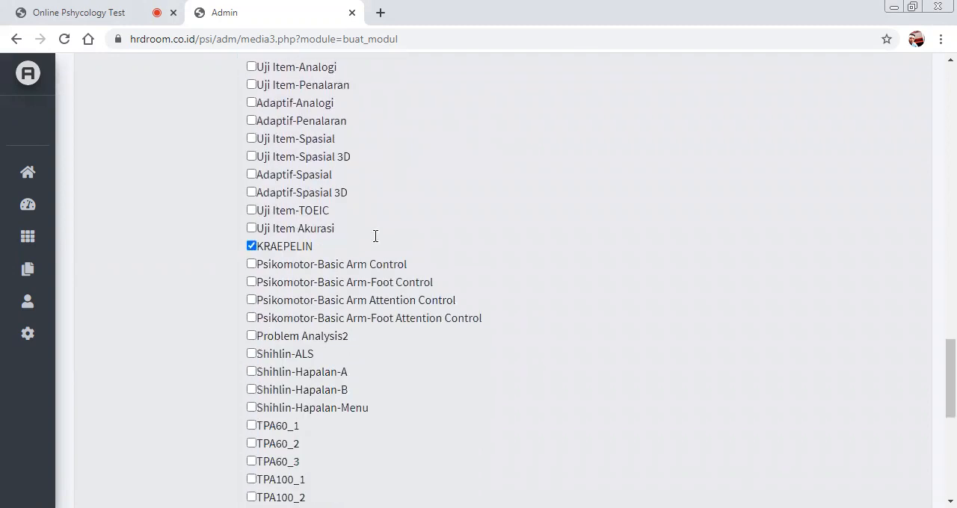
scroll(231, 321, "down", 1)
scroll(272, 282, "up", 3)
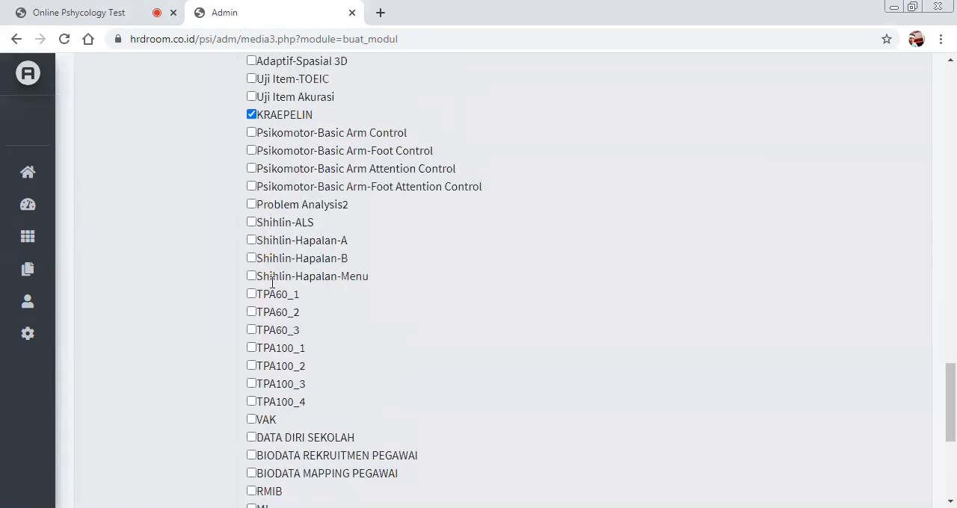
scroll(254, 262, "up", 2)
scroll(251, 254, "up", 2)
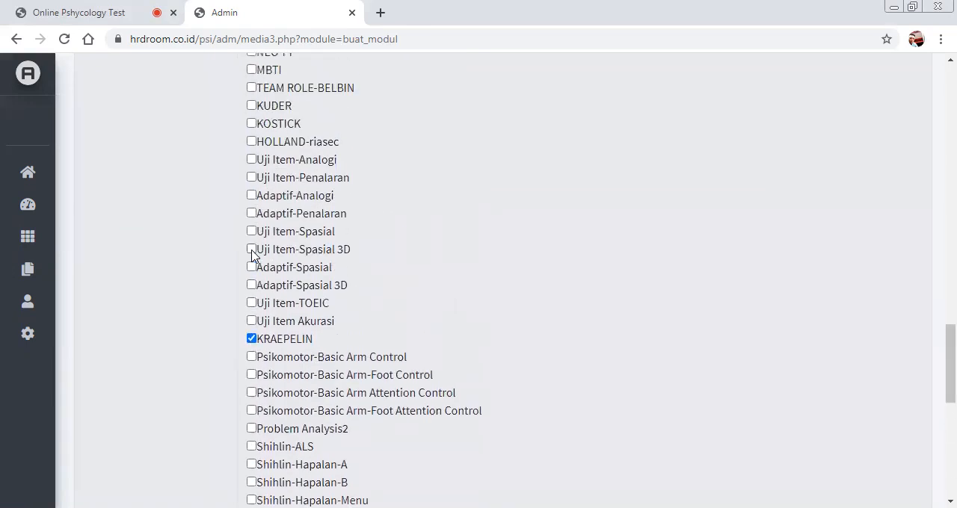
left_click(251, 198)
scroll(392, 256, "up", 15)
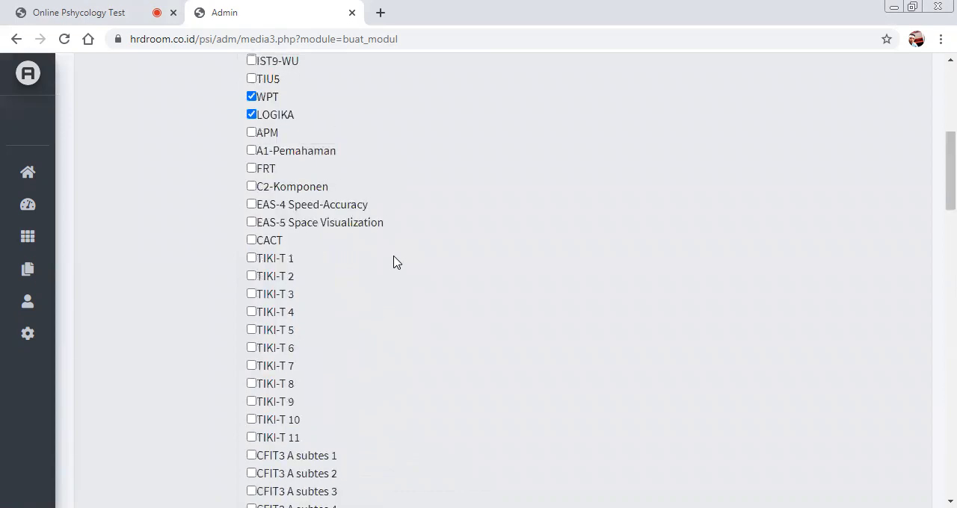
scroll(396, 262, "up", 5)
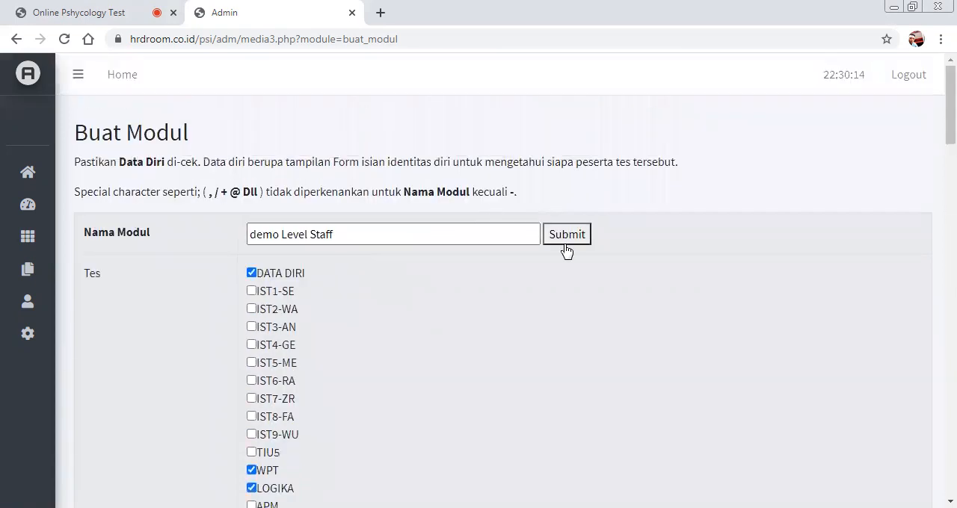
left_click(565, 242)
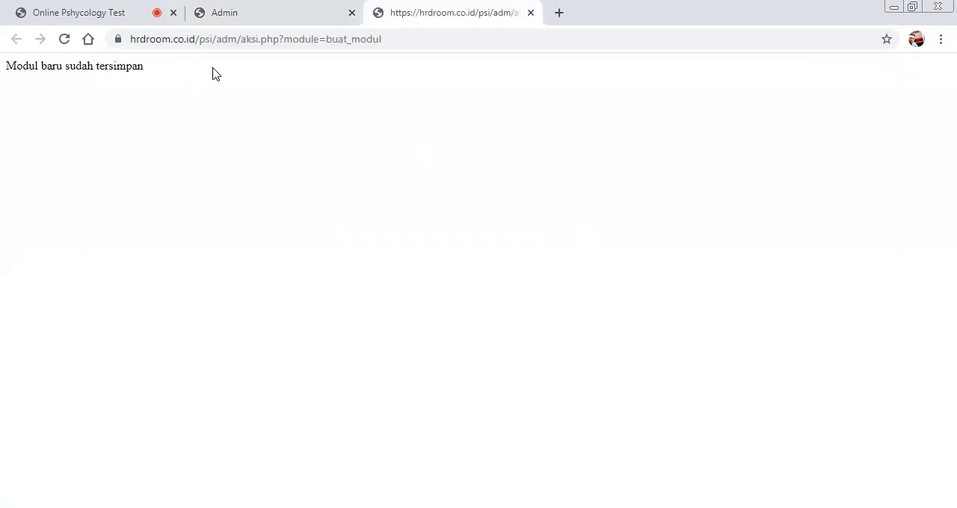
Return to the admin panel and open the test order settings (Rubah Urutan Tes Modul) for the "demo Level Staff" module.
left_click(261, 16)
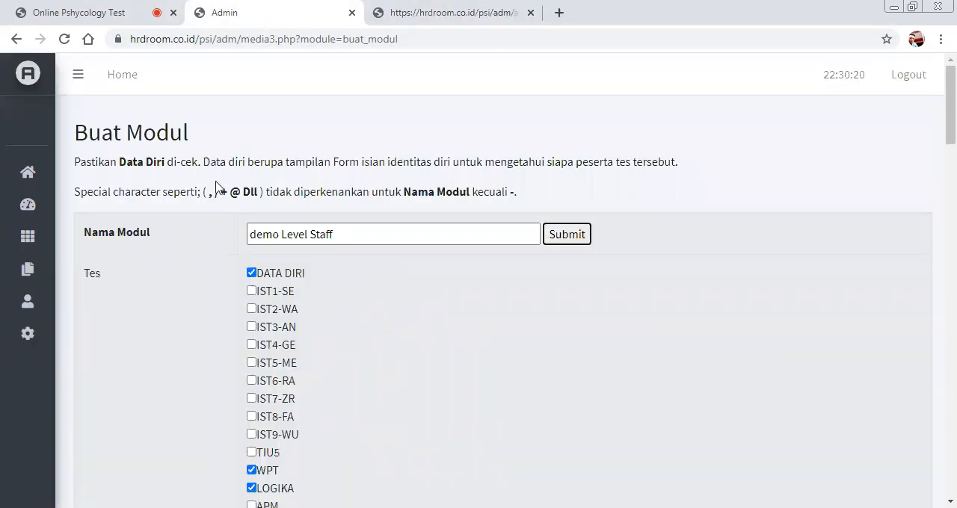
left_click(60, 249)
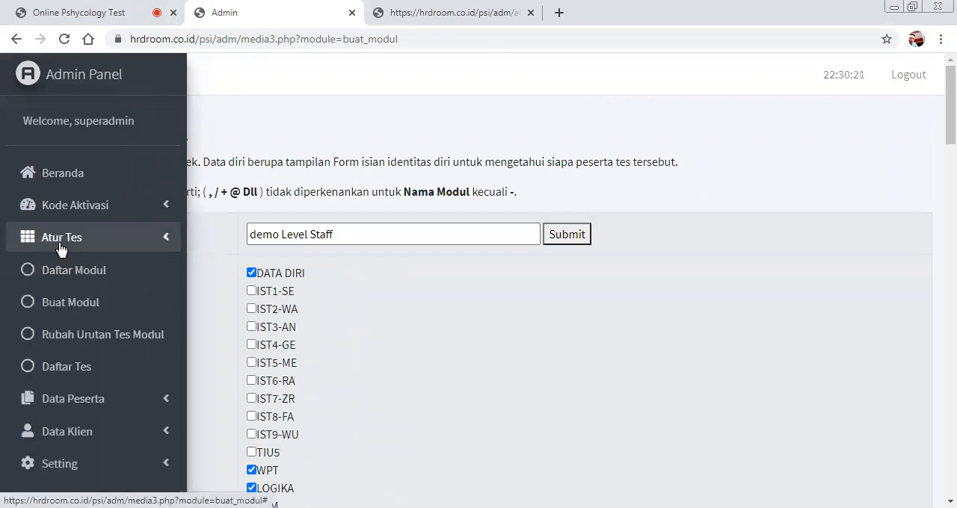
left_click(159, 340)
left_click(237, 152)
scroll(261, 326, "down", 2)
left_click_drag(259, 321, 258, 340)
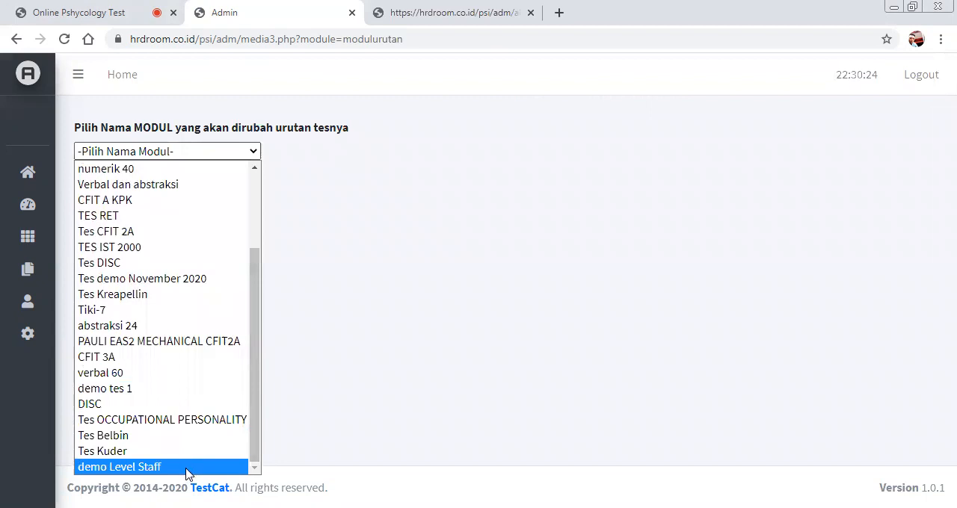
left_click(187, 467)
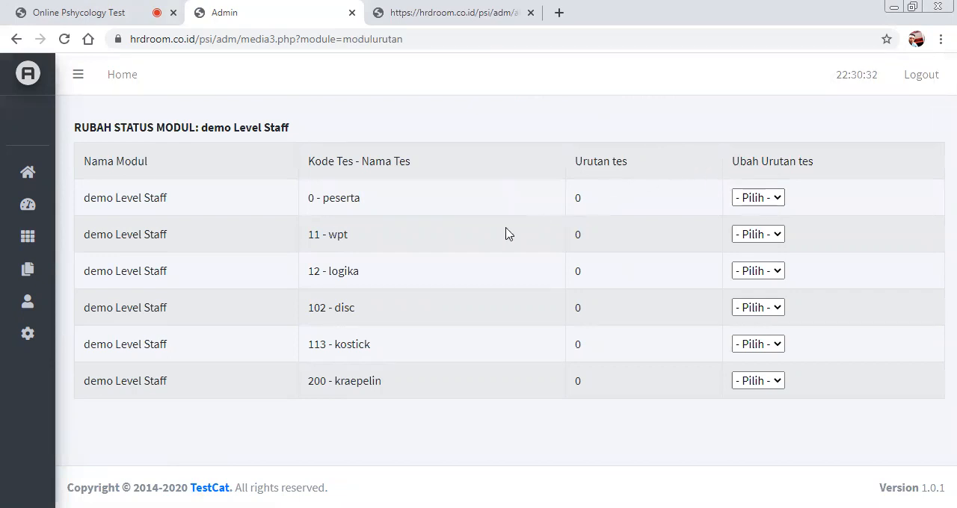
Set the test order of peserta to 0 and of wpt to 1 in the demo Level Staff module.
left_click(753, 201)
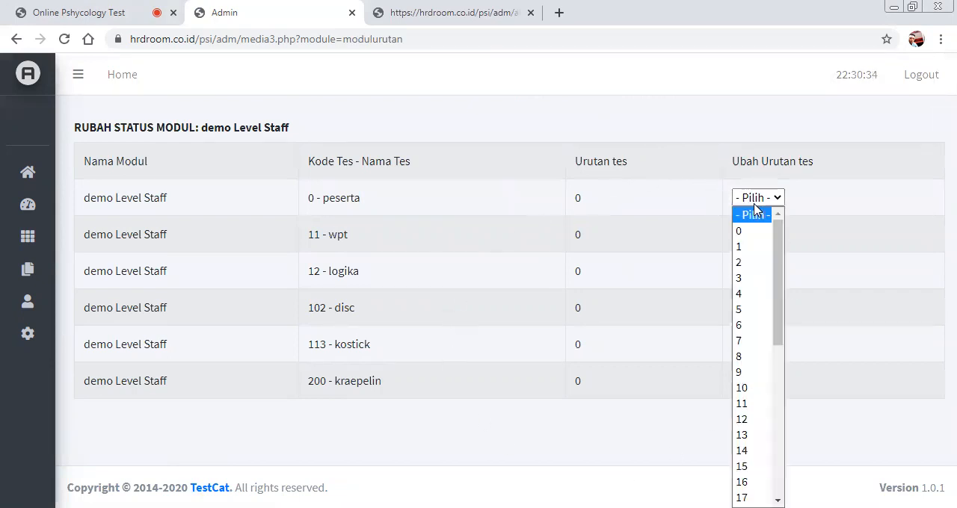
left_click(750, 231)
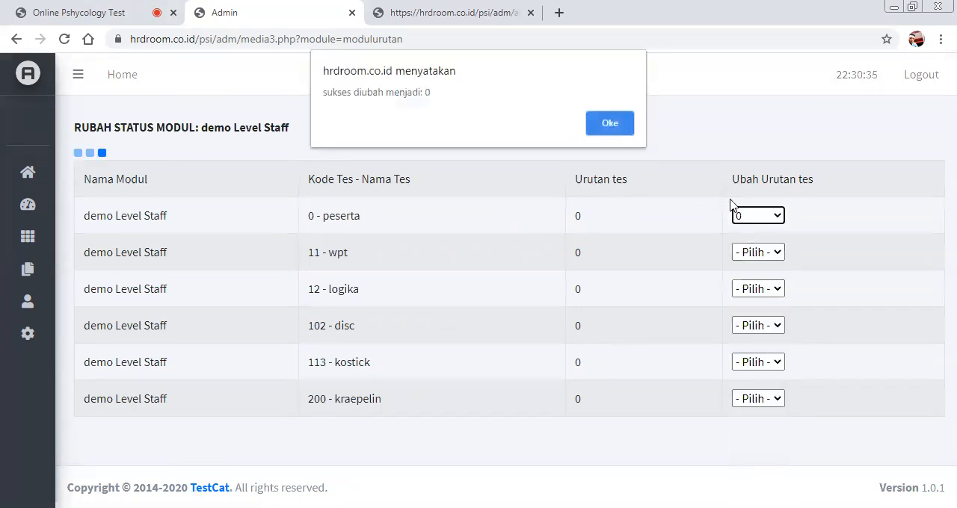
left_click(609, 124)
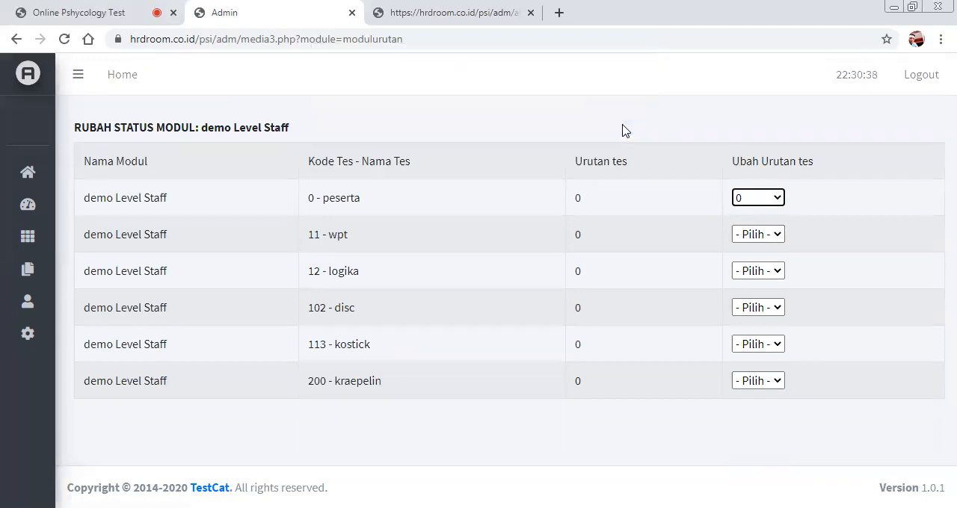
left_click(766, 236)
left_click(755, 283)
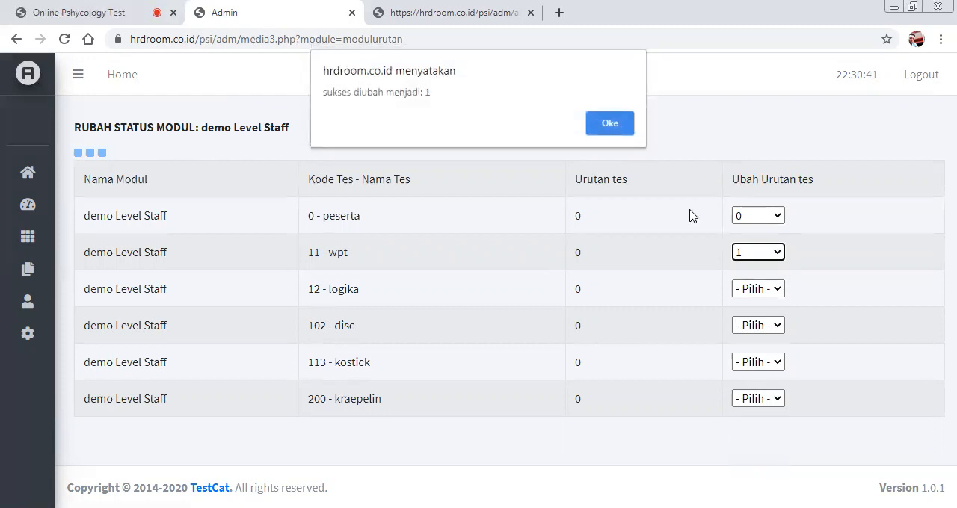
left_click(617, 125)
Set the test order of logika to 2 and of disc to 3.
left_click(752, 271)
left_click(740, 56)
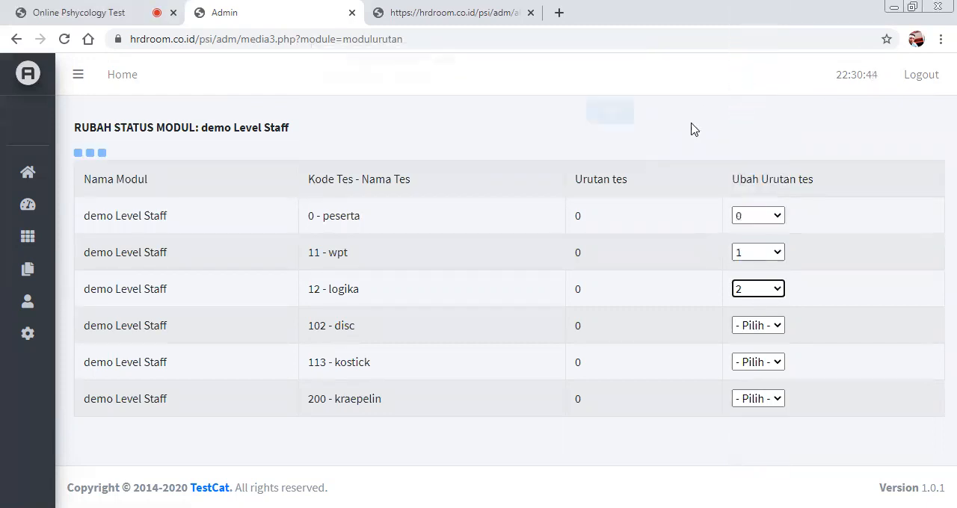
left_click(617, 124)
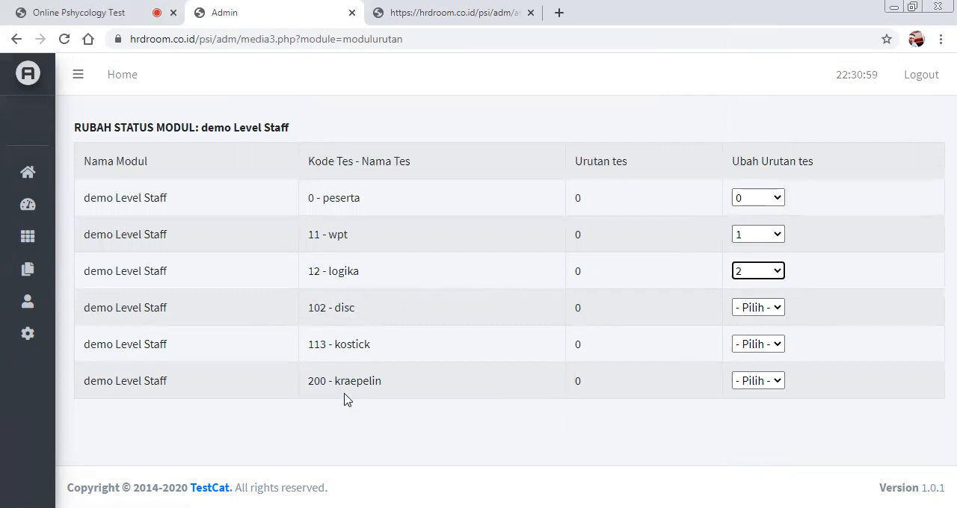
left_click(744, 309)
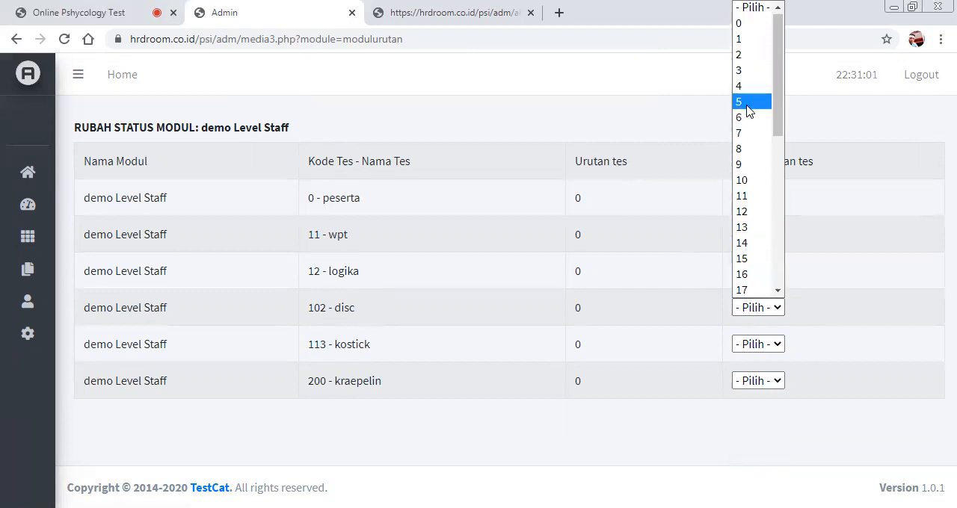
left_click(740, 70)
left_click(619, 123)
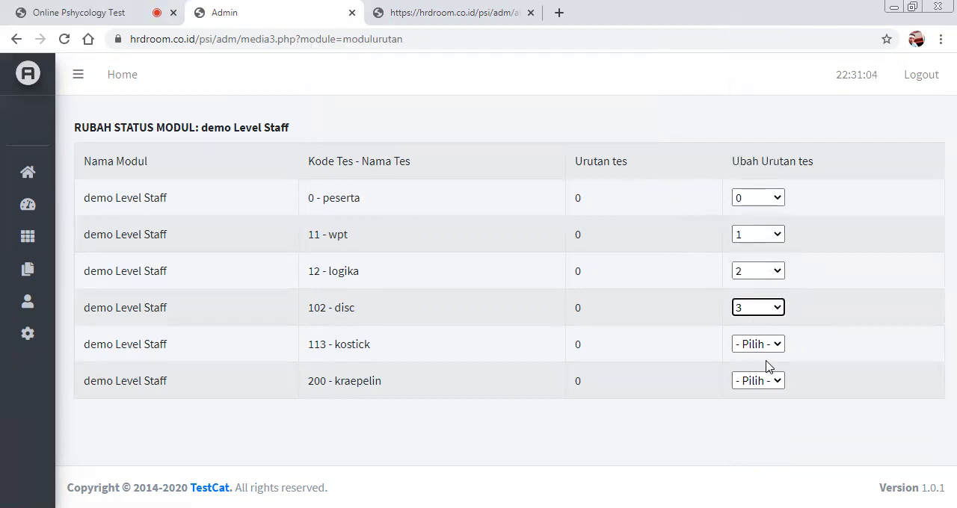
Set the test order of kostick to 4 and of kraepelin to 5.
left_click(764, 345)
left_click(750, 107)
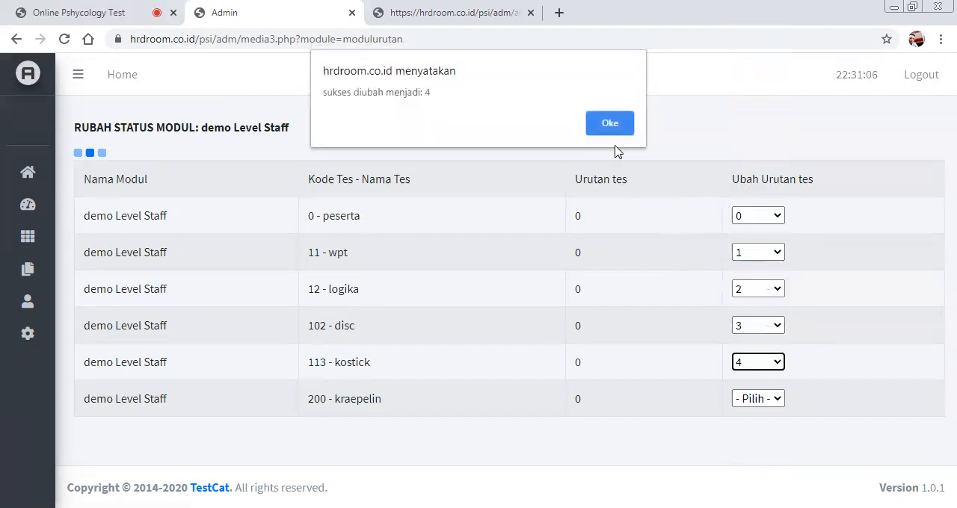
left_click(610, 124)
left_click(757, 381)
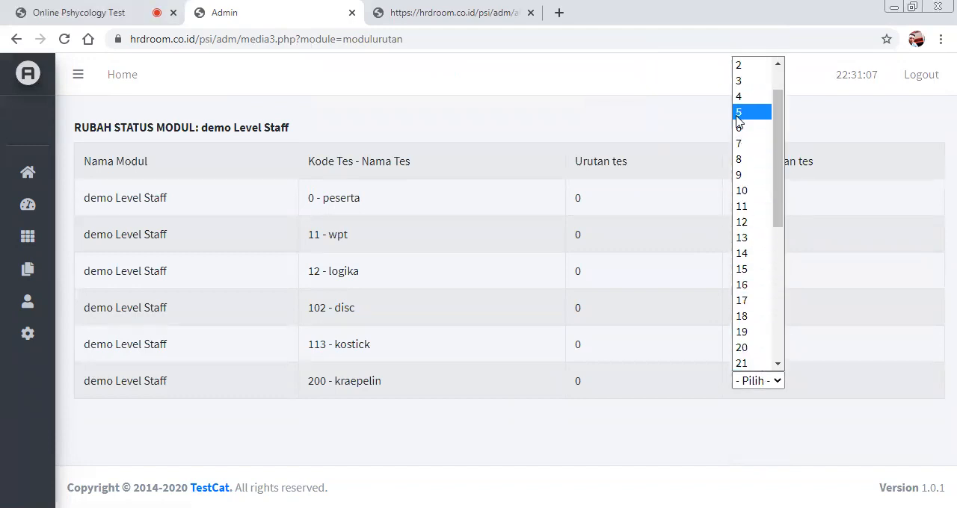
left_click(738, 113)
left_click(610, 122)
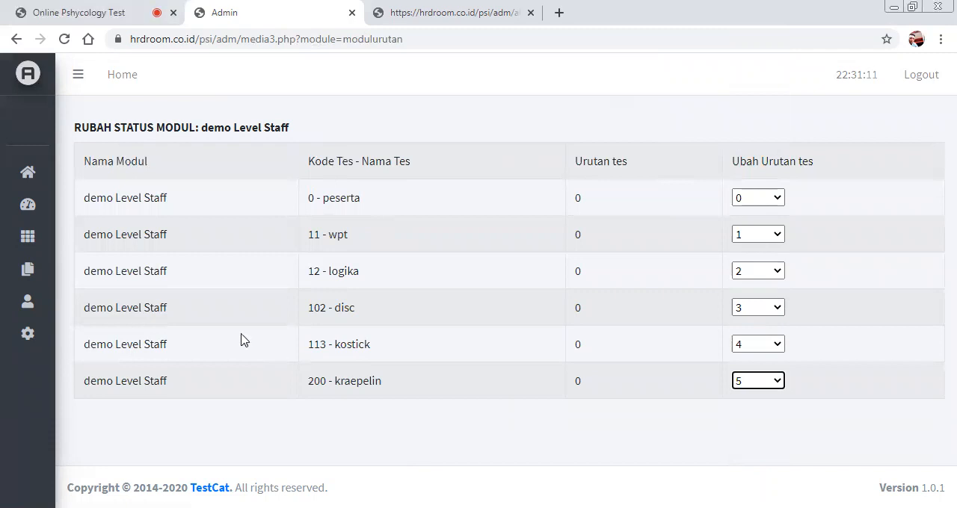
Open the form for creating activation codes (Buat Kode Aktivasi) and activate its code quantity field (Jumlah Kode Aktivasi).
left_click(44, 206)
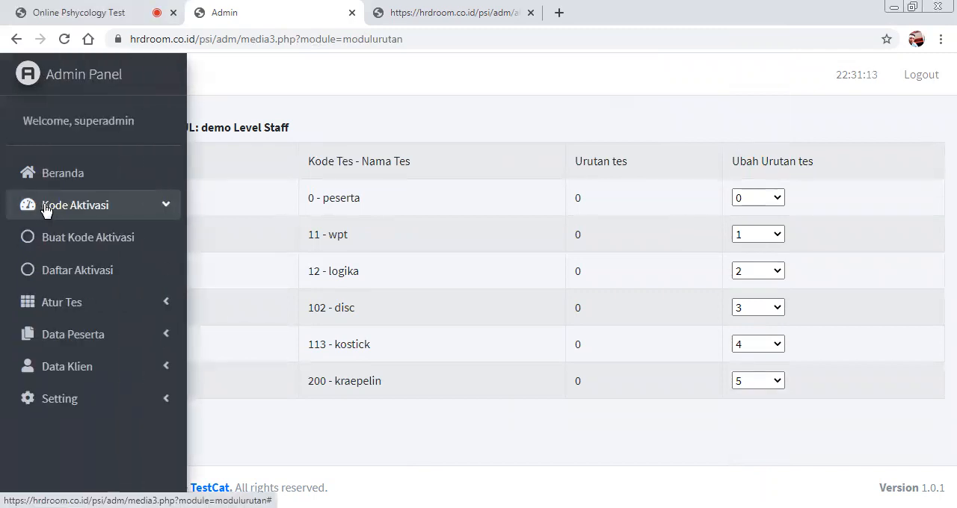
left_click(113, 239)
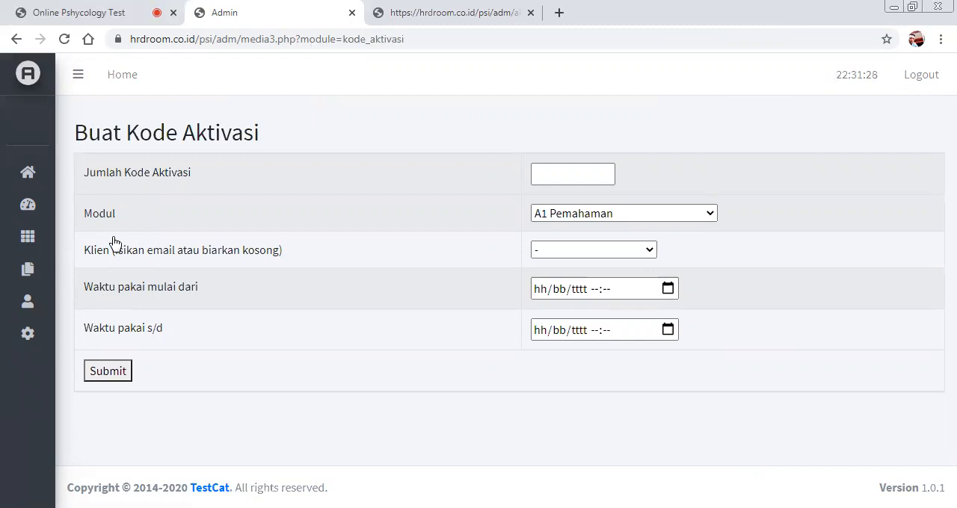
left_click(570, 172)
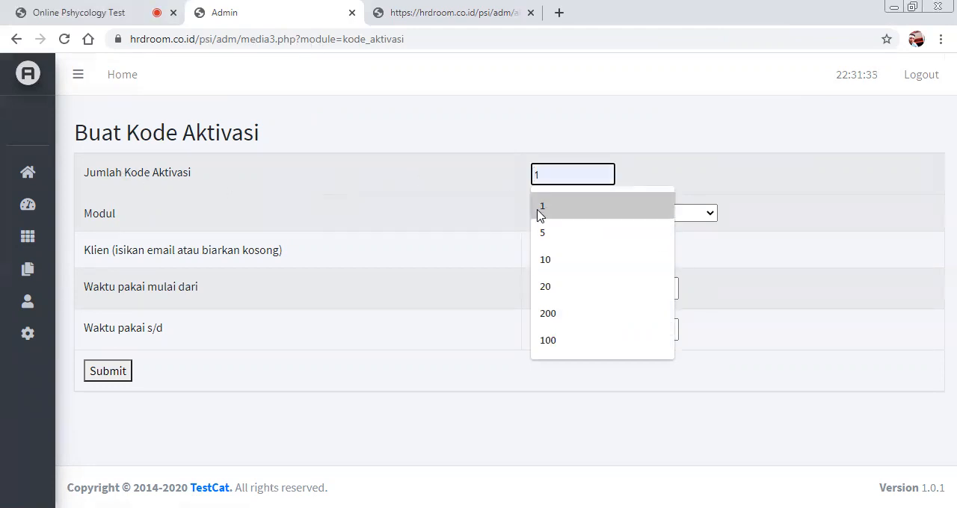
left_click(561, 260)
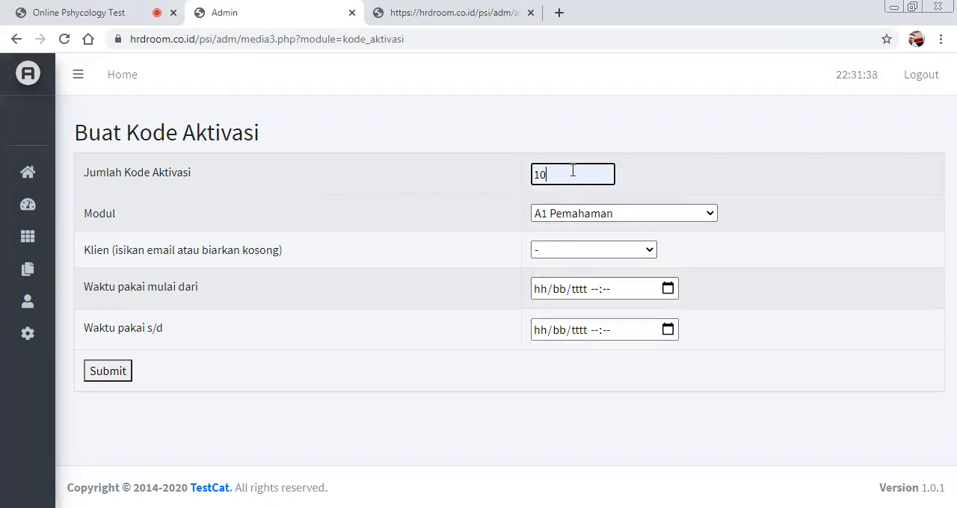
key("BackSpace")
key("BackSpace")
type("100")
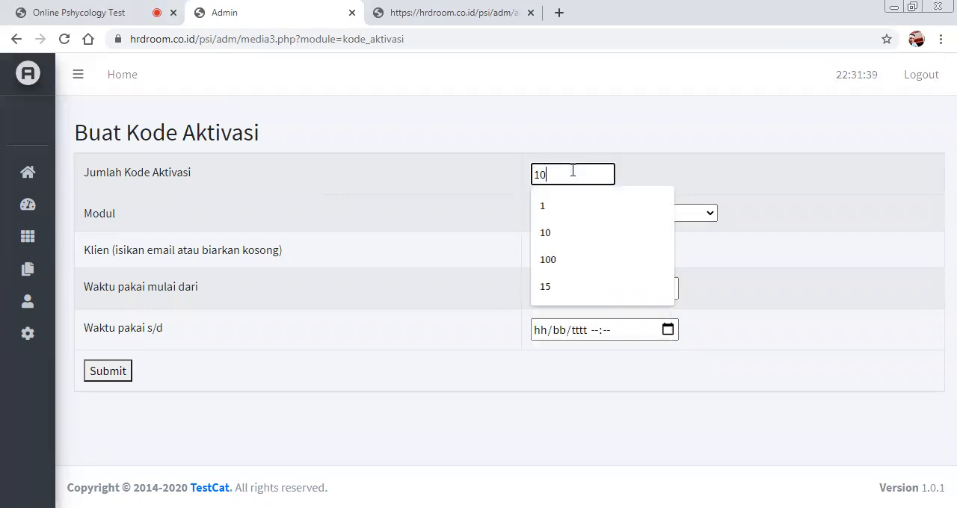
key("BackSpace")
key("BackSpace")
key("BackSpace")
key("BackSpace")
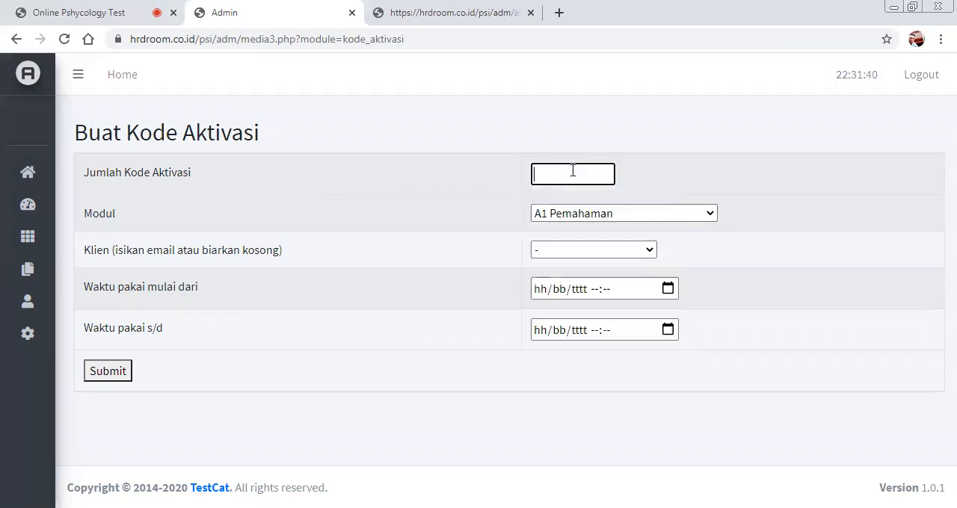
Set the number of activation codes to 3 and choose demo Level Staff as their module.
type("3")
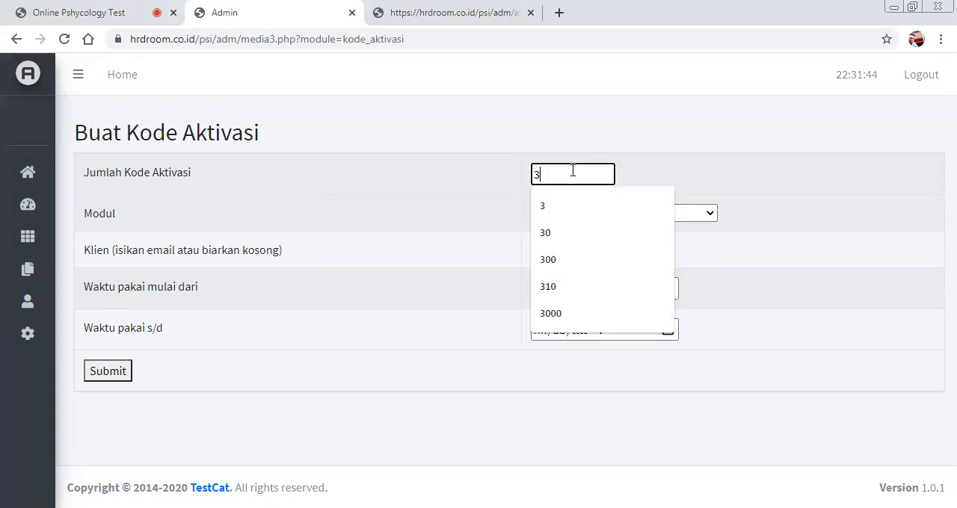
left_click(571, 208)
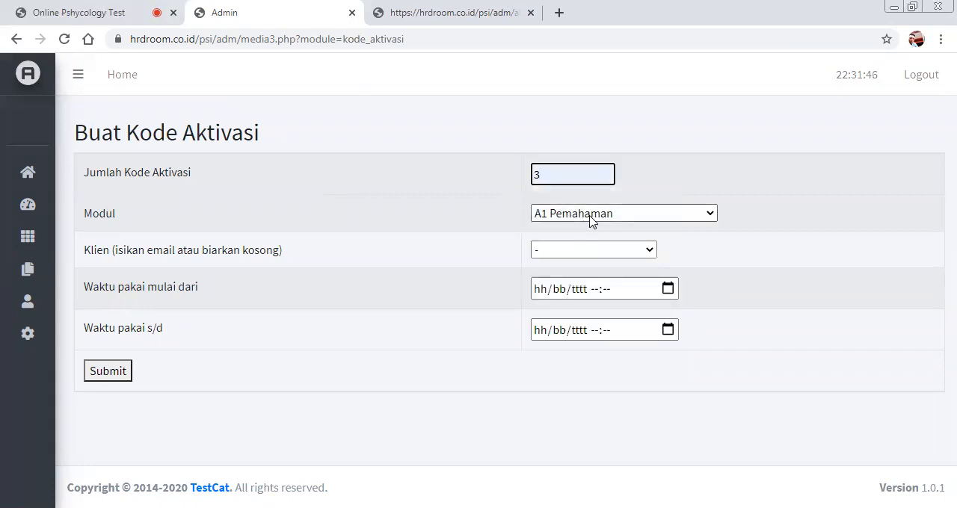
left_click(547, 216)
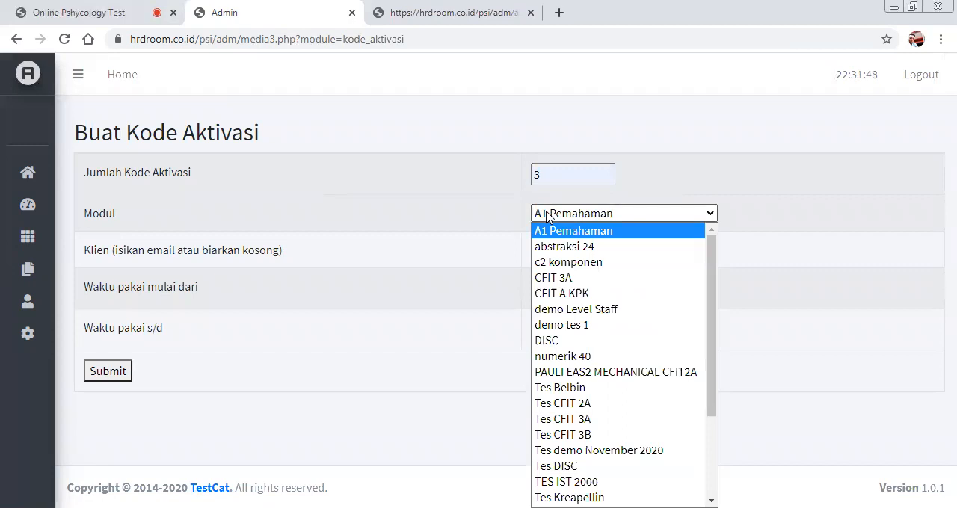
left_click_drag(714, 269, 724, 386)
left_click_drag(710, 353, 699, 269)
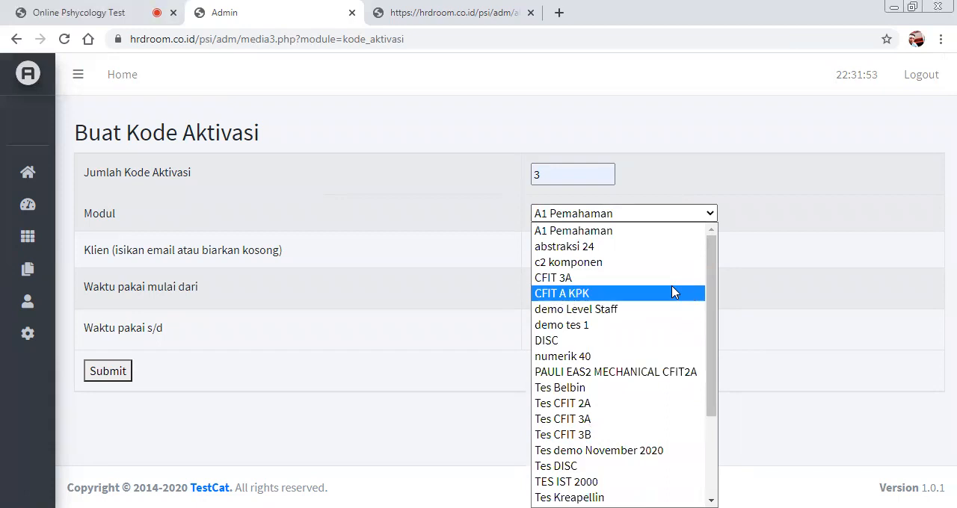
left_click(632, 314)
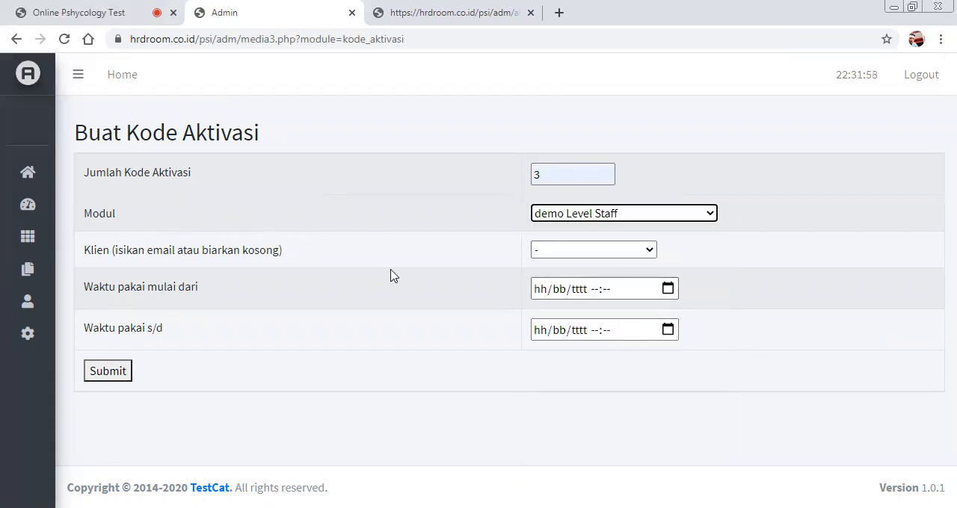
Choose adminklien as the client and set the usage start (Waktu pakai mulai dari) to 12/11/2020 09:00.
left_click(587, 251)
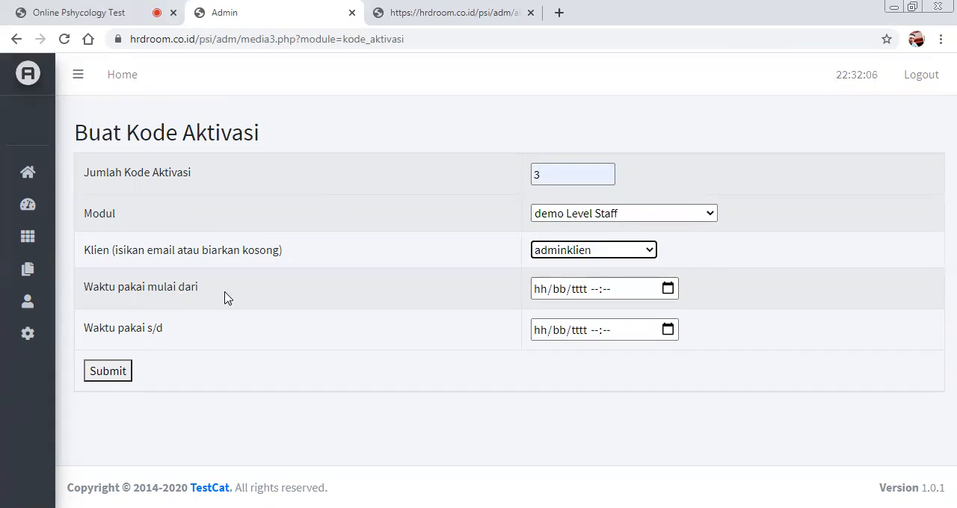
left_click(539, 291)
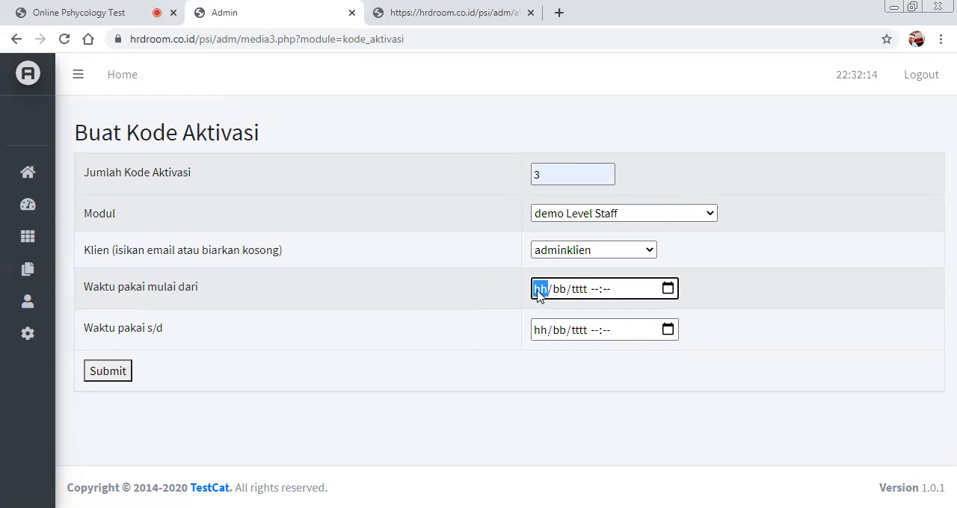
type("12/")
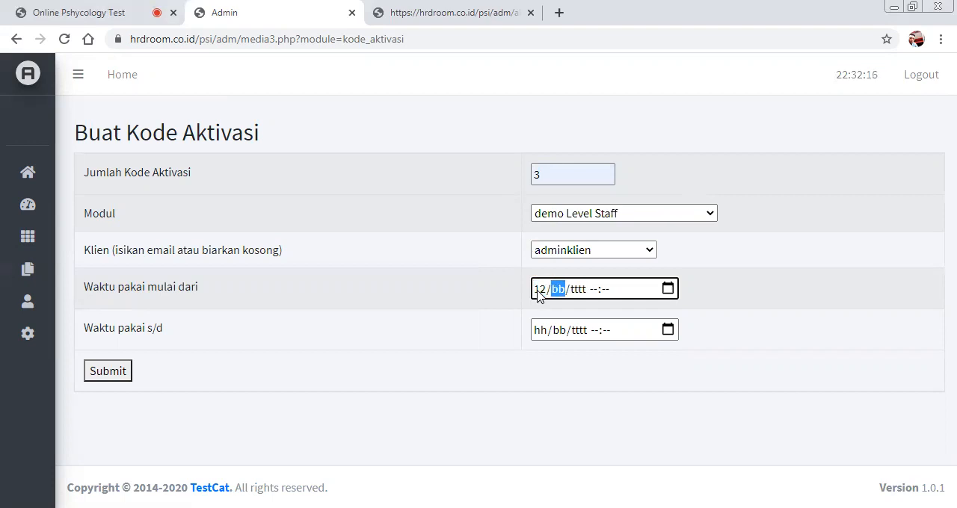
type("11/")
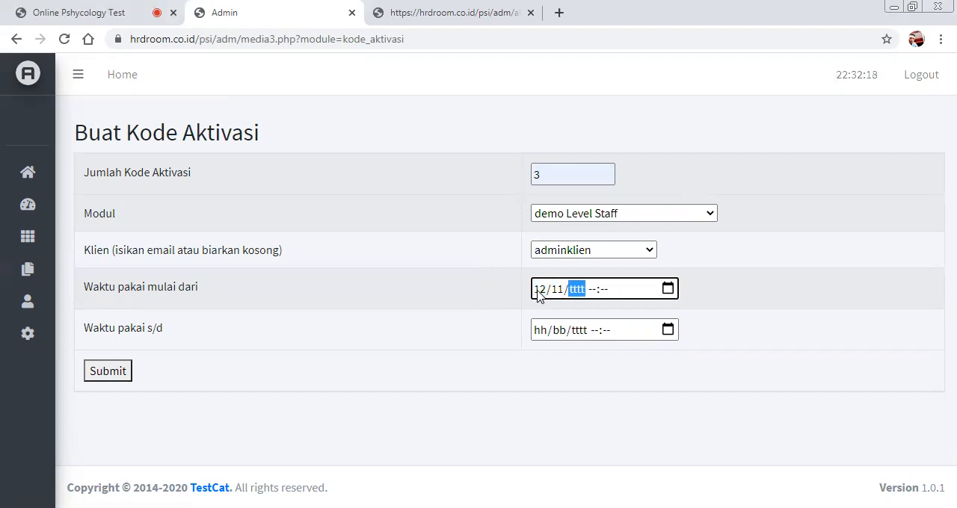
type("2020 ")
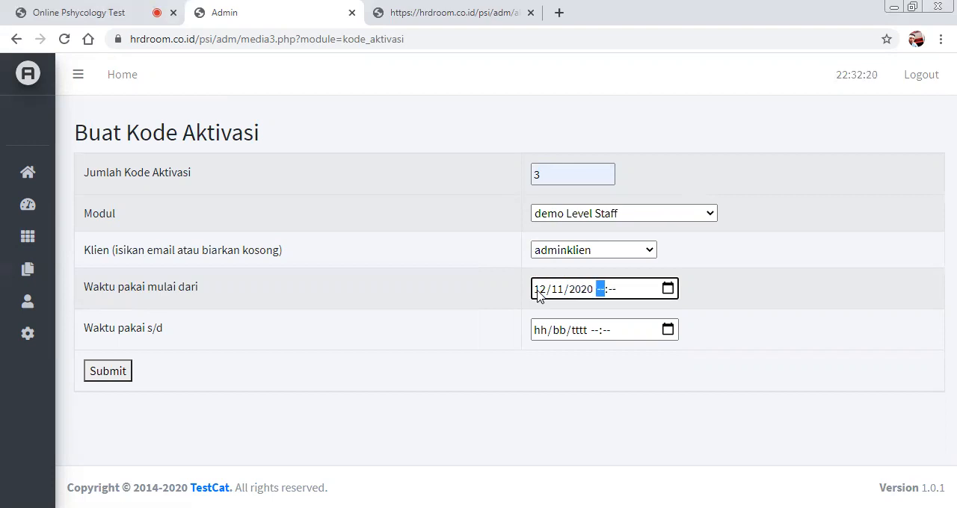
type("09:00")
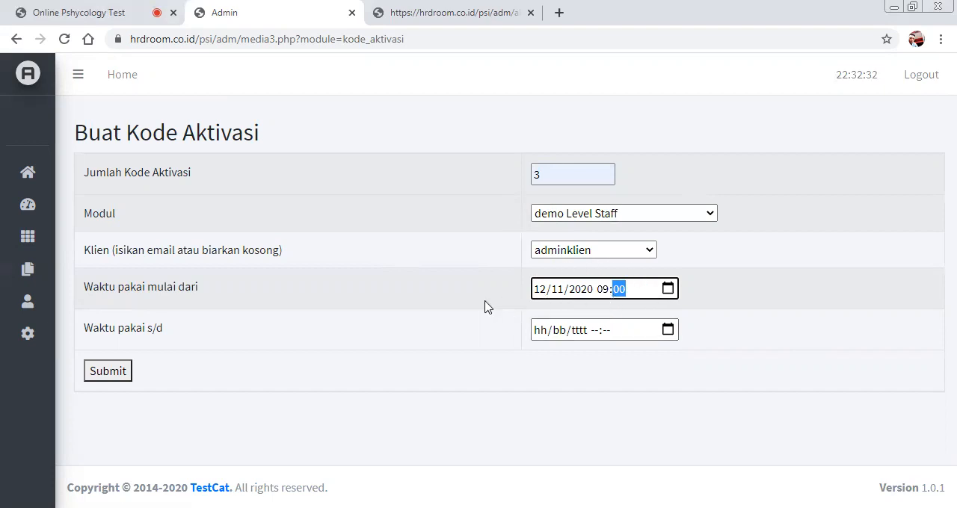
Change the month of the usage start date to 08.
left_click(535, 290)
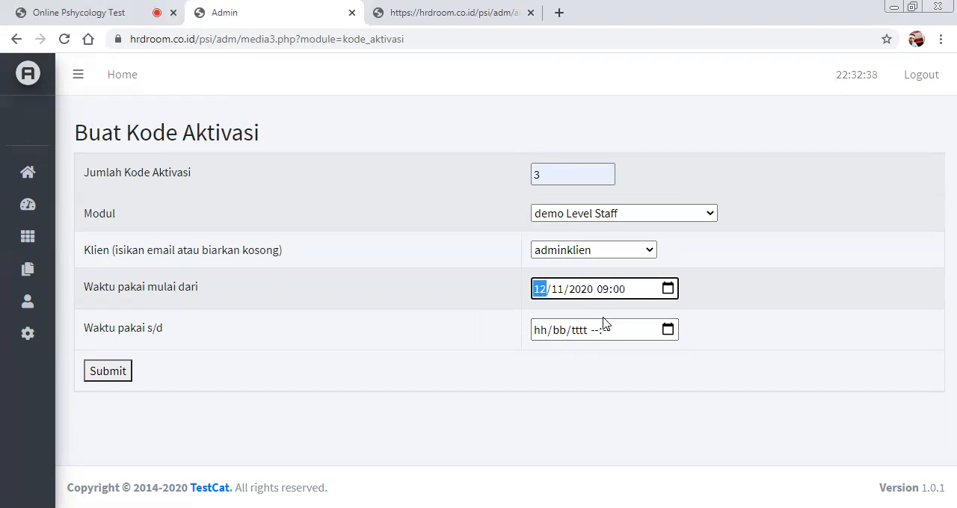
left_click(556, 290)
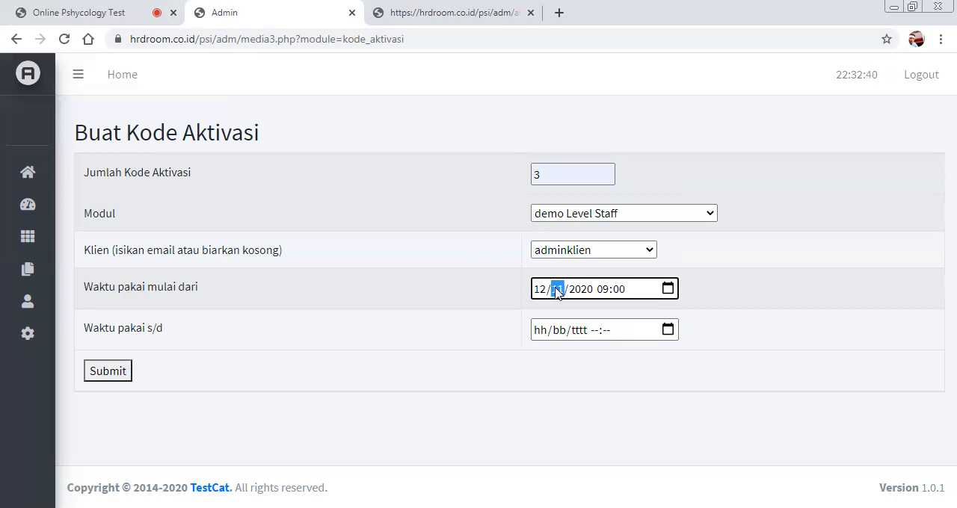
type("08")
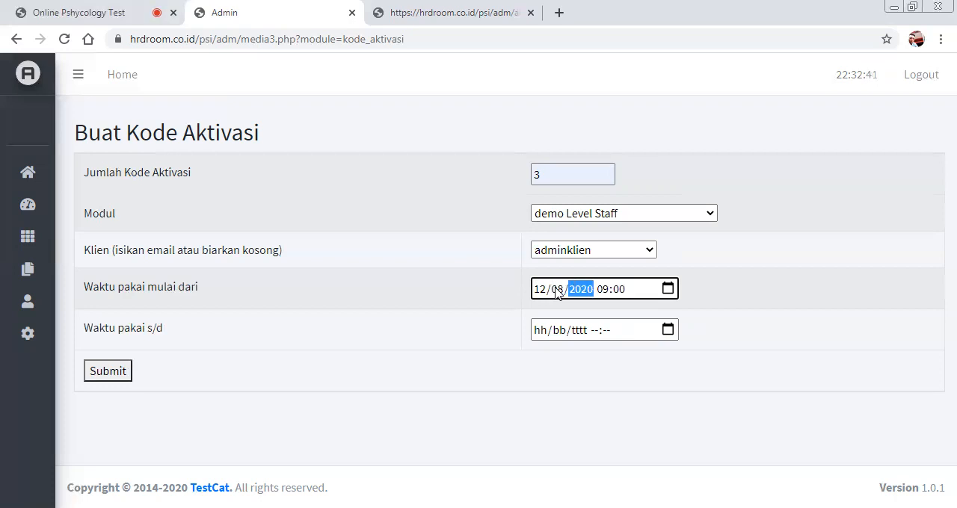
Set the end of the usage period (Waktu pakai s/d) to 14/11/2020 17:00.
left_click(544, 333)
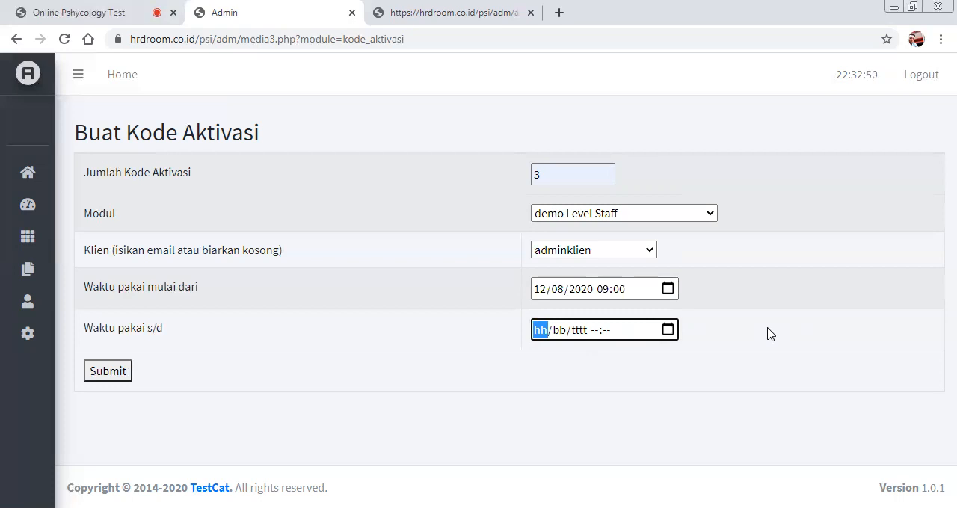
type("14/")
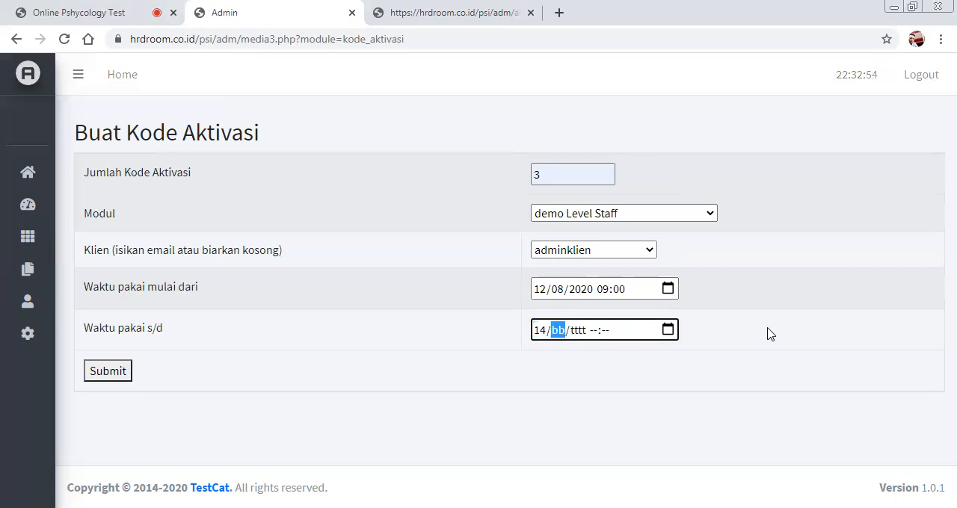
type("11/2020 17:00")
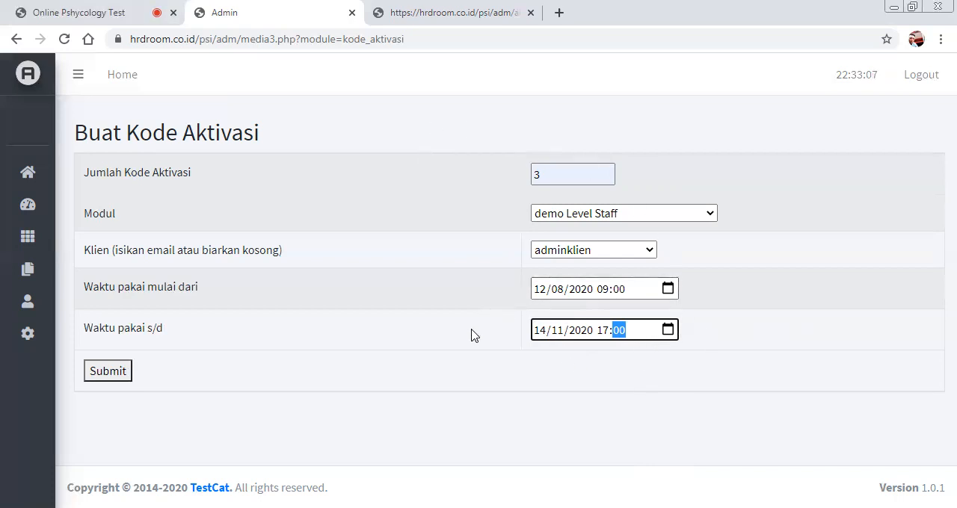
left_click(444, 343)
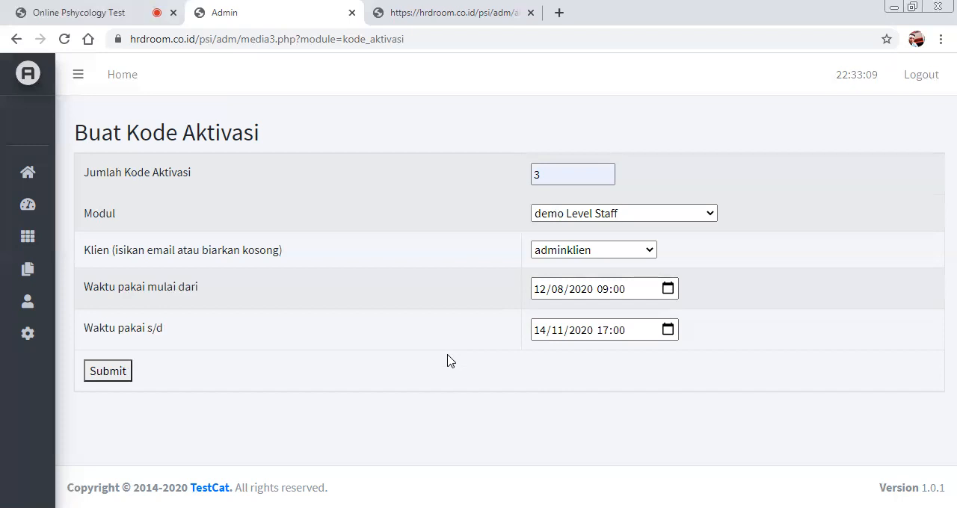
Generate the demo Level Staff activation codes and open the list of activations (Daftar Aktivasi).
left_click(119, 377)
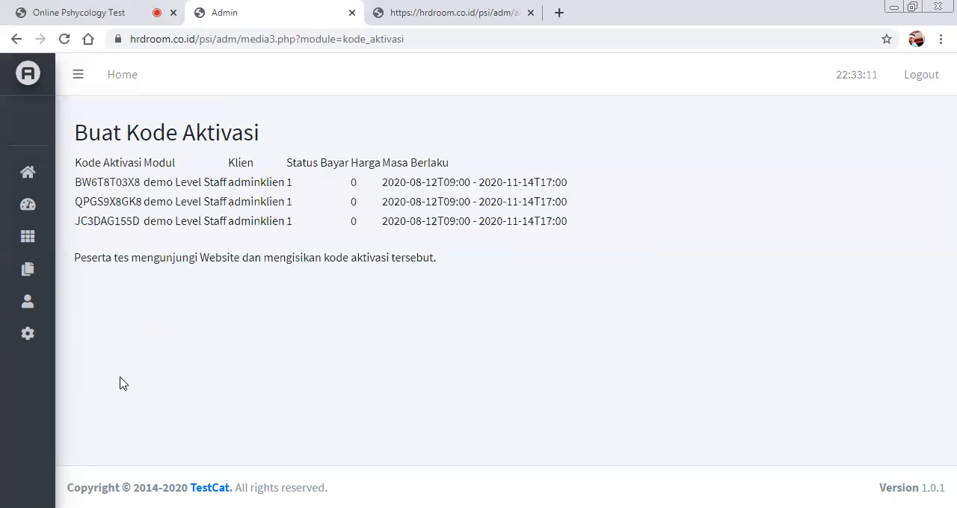
left_click_drag(139, 188, 72, 185)
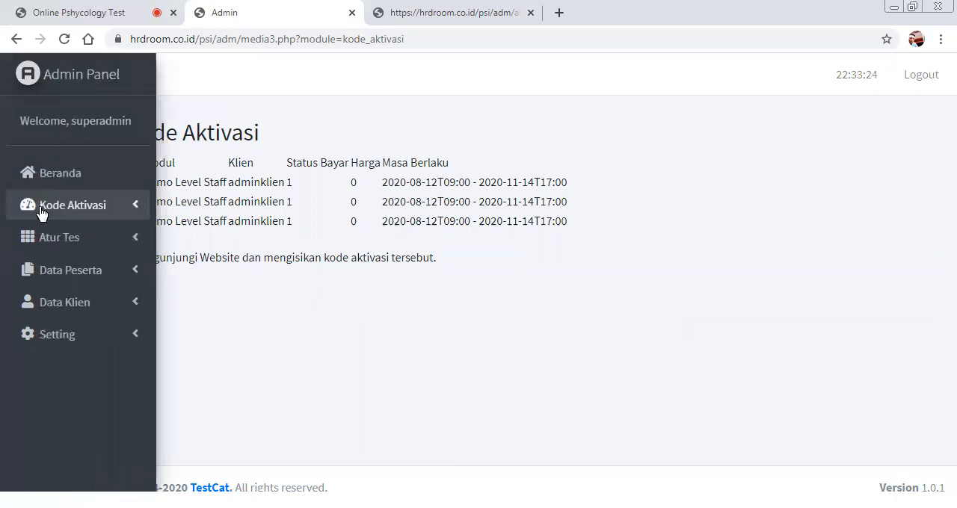
left_click(40, 213)
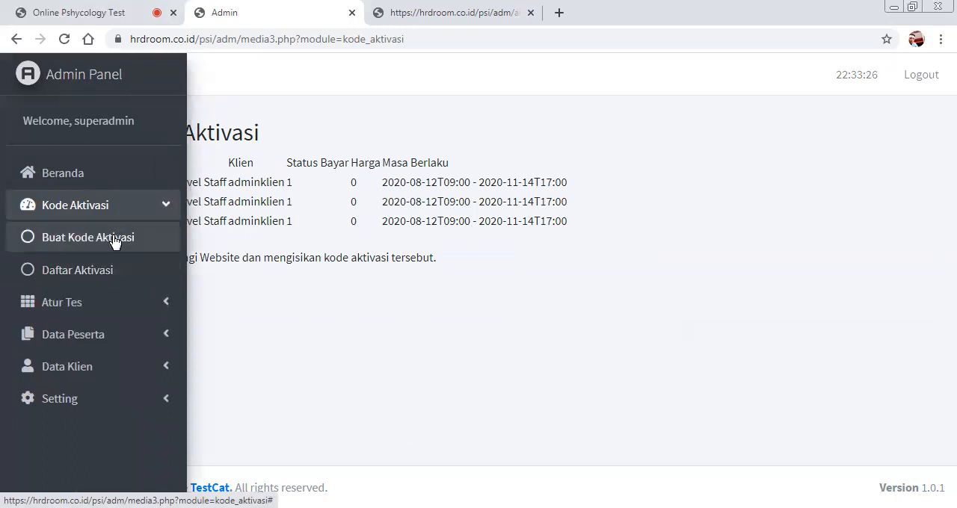
left_click(108, 270)
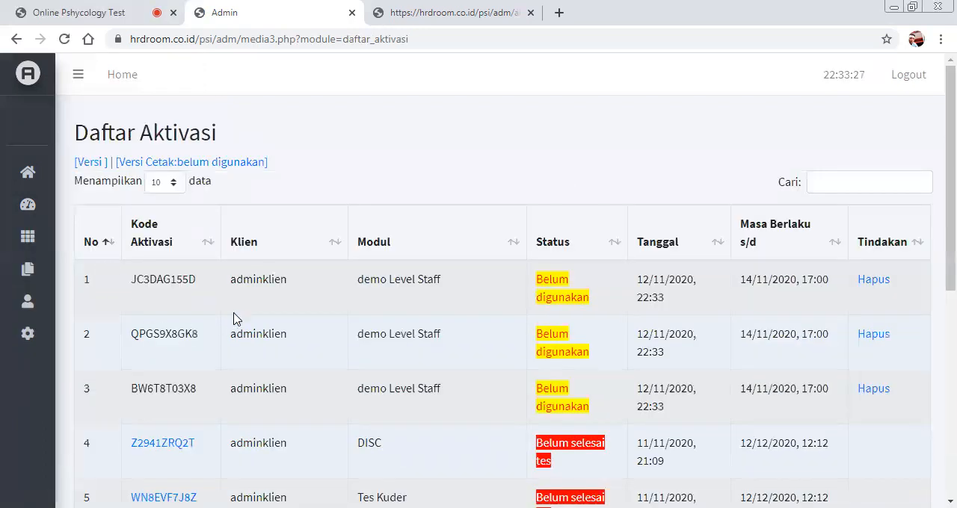
Open the print version of the unused codes (Versi Cetak:belum digunakan) and highlight all its rows.
left_click(239, 165)
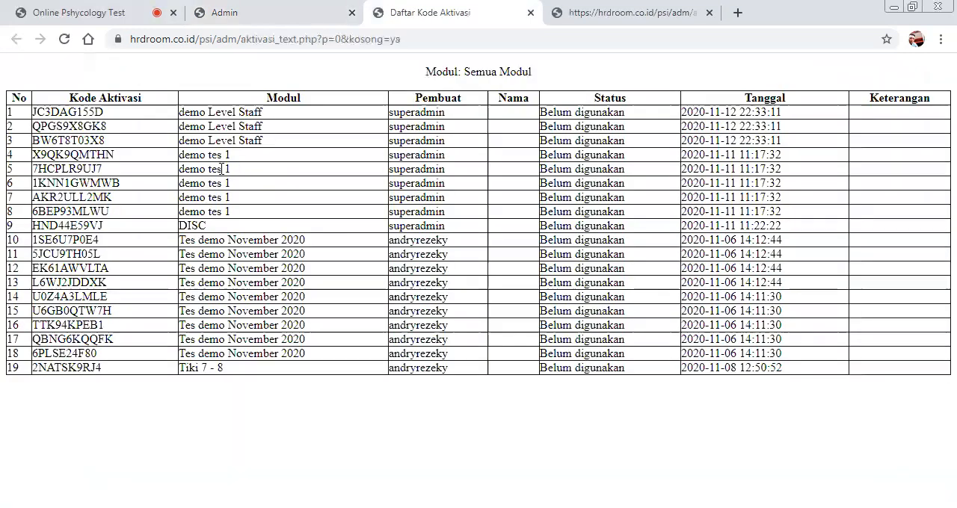
left_click_drag(32, 112, 785, 382)
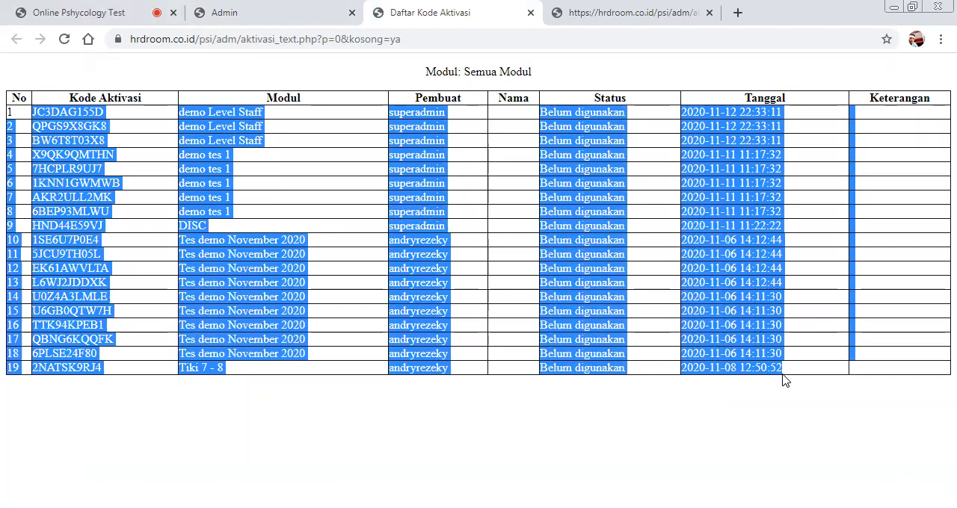
right_click(686, 239)
left_click(494, 249)
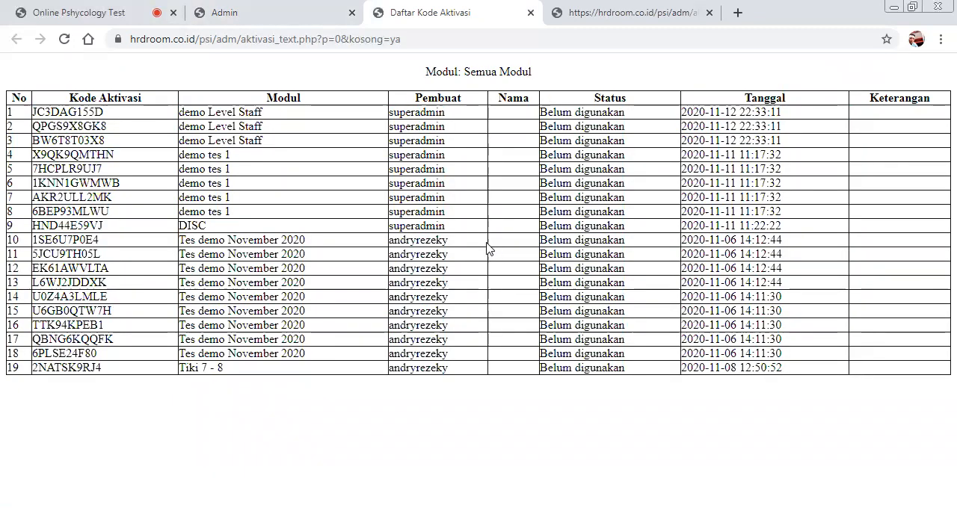
Return to the Daftar Aktivasi list and review the usage status of the activation codes.
left_click(284, 20)
scroll(352, 271, "down", 1)
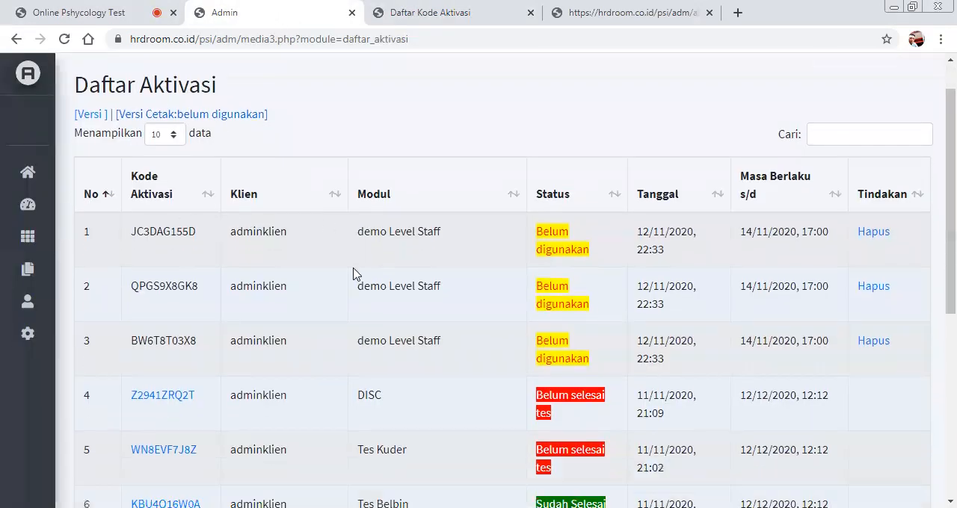
scroll(566, 209, "down", 1)
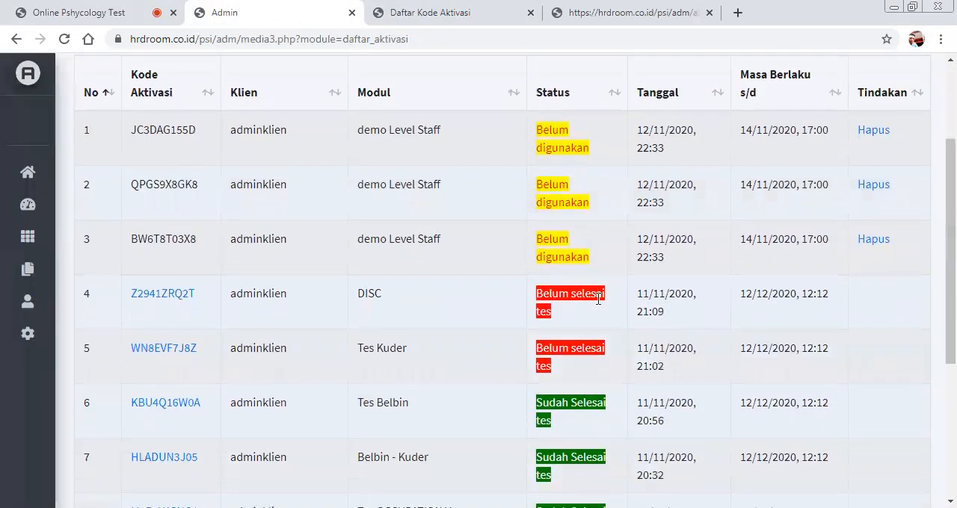
scroll(594, 321, "down", 1)
scroll(575, 336, "up", 1)
scroll(581, 326, "down", 3)
scroll(580, 327, "up", 5)
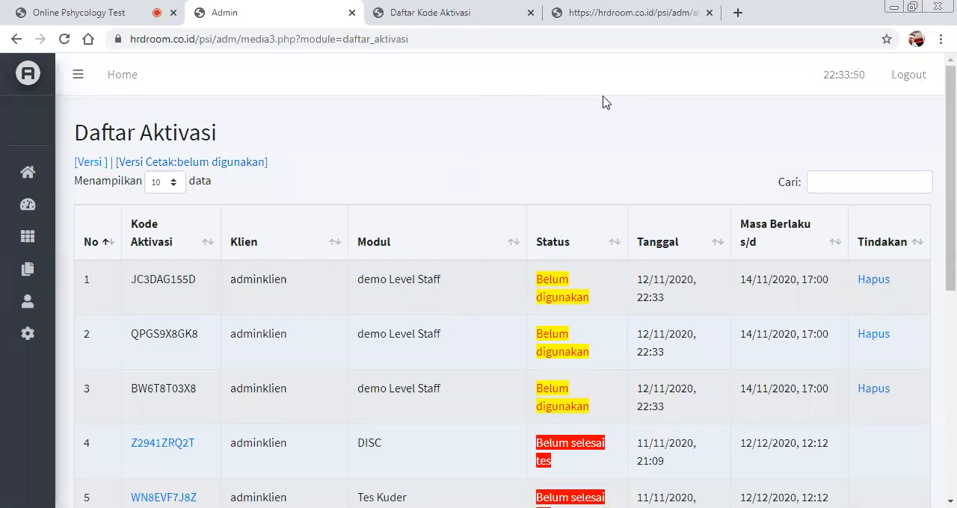
Copy the first unused activation code, log in with it as the test code on the Online Pshycology Test page, and start the session.
left_click_drag(199, 281, 133, 276)
key("ctrl+c")
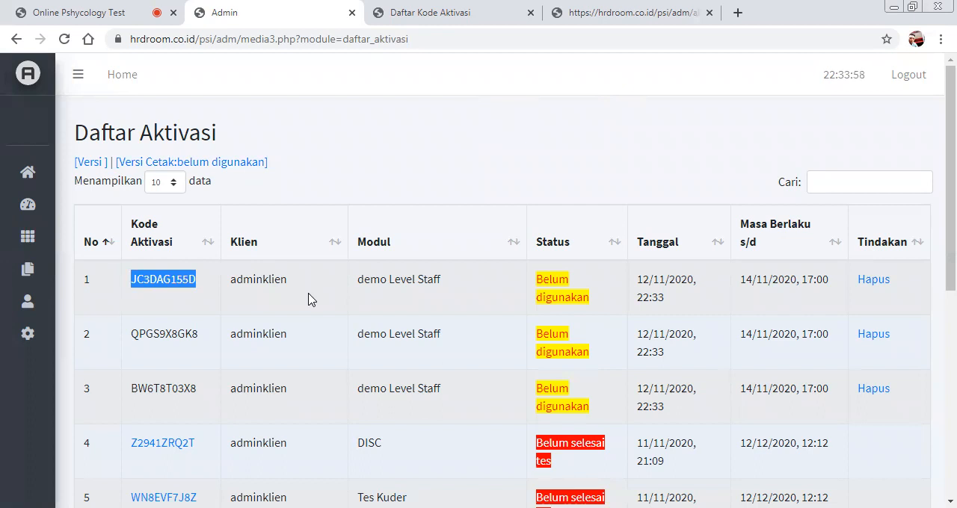
left_click(75, 13)
scroll(496, 192, "up", 5)
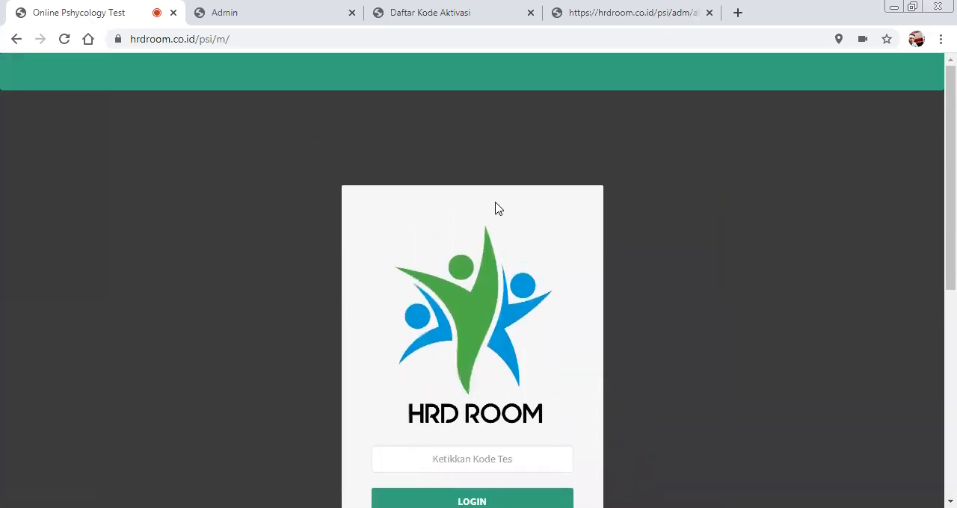
scroll(519, 214, "down", 2)
scroll(504, 267, "up", 2)
left_click(473, 458)
key("ctrl+v")
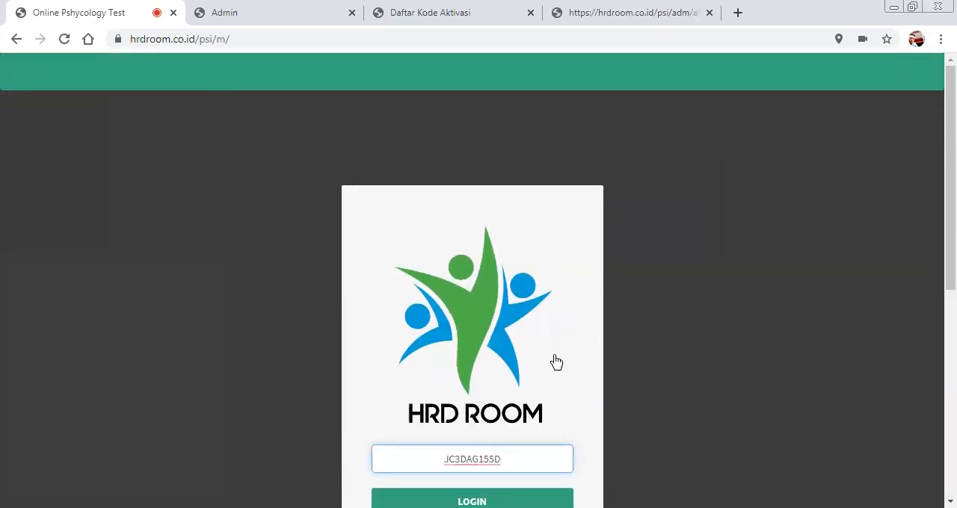
scroll(553, 361, "down", 1)
left_click(505, 429)
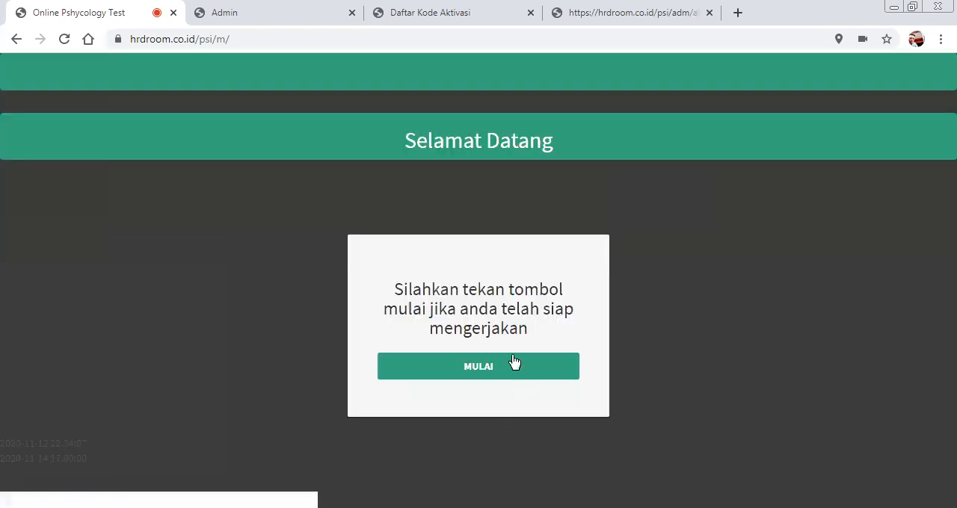
left_click(509, 365)
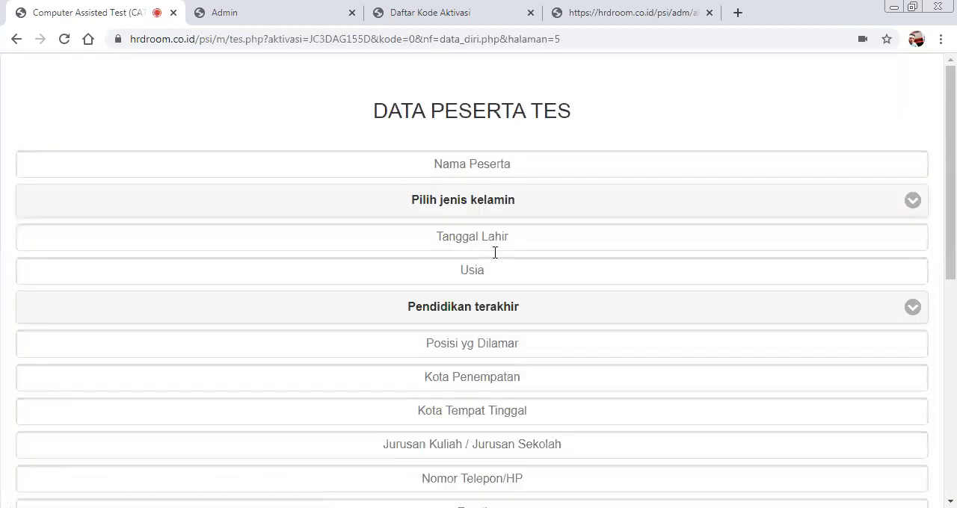
Enter the participant's full name and set the gender to Laki-laki.
left_click(499, 164)
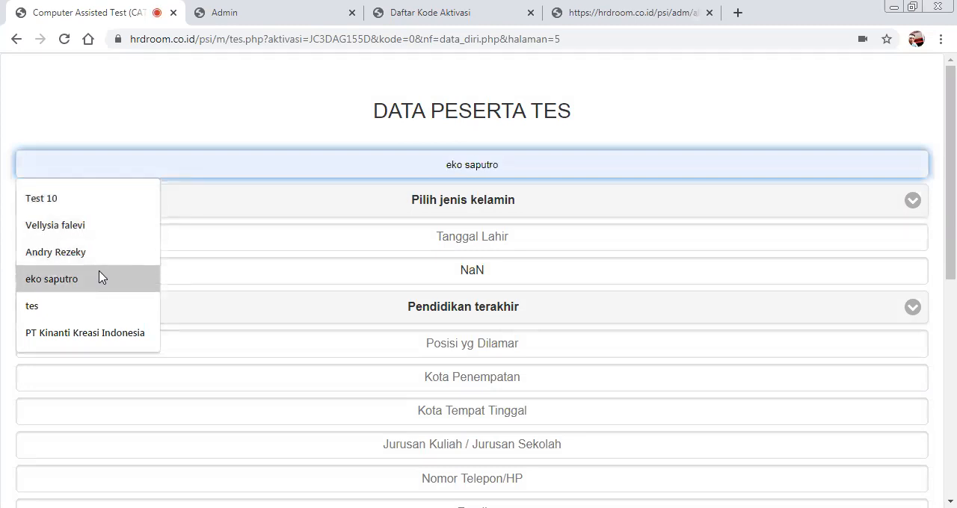
left_click(103, 279)
left_click(481, 203)
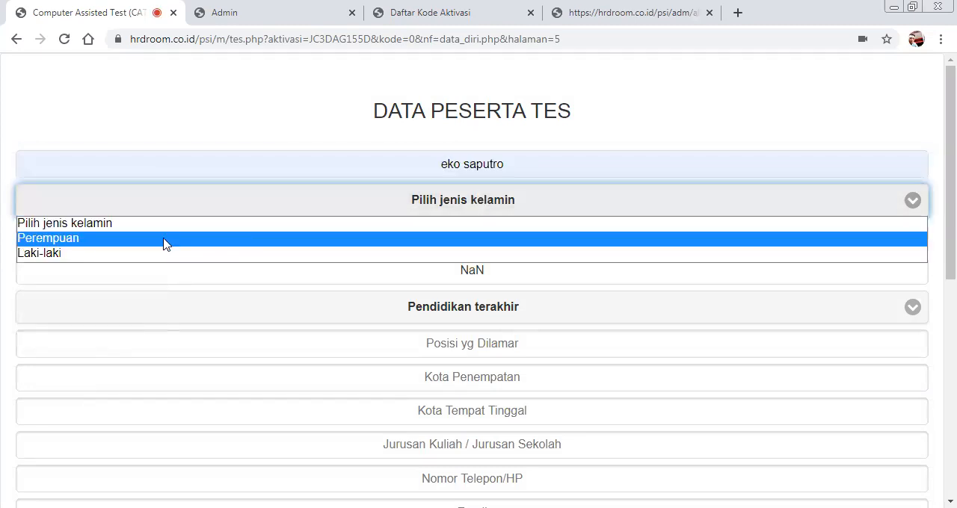
left_click(166, 253)
Set the participant's date of birth (Tanggal Lahir) with the calendar.
left_click(435, 236)
left_click(105, 270)
left_click(102, 277)
left_click(30, 267)
left_click(30, 268)
left_click(30, 268)
left_click(74, 345)
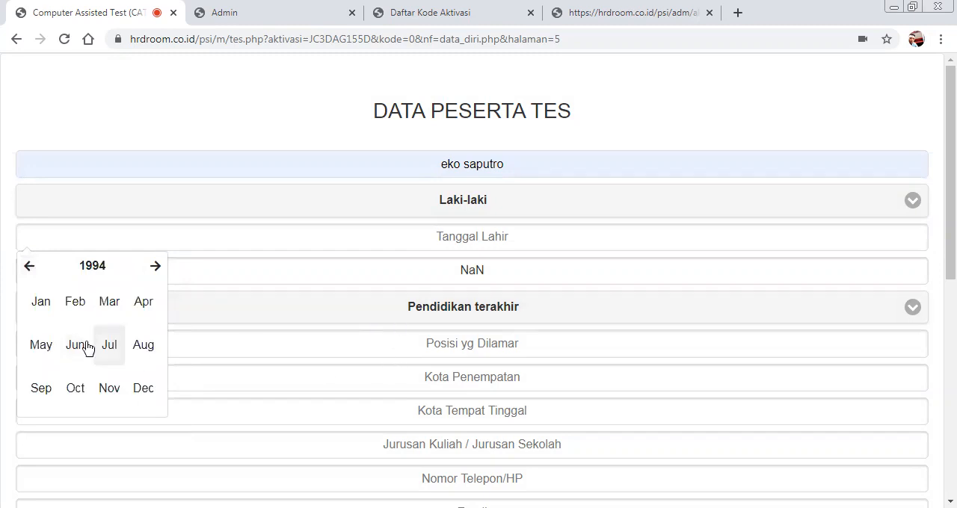
left_click(82, 347)
left_click(126, 358)
Fill in sales as Posisi yg Dilamar, jakarta as Kota Penempatan, sales as Kota Tempat Tinggal and IPS as Jurusan.
scroll(441, 284, "down", 1)
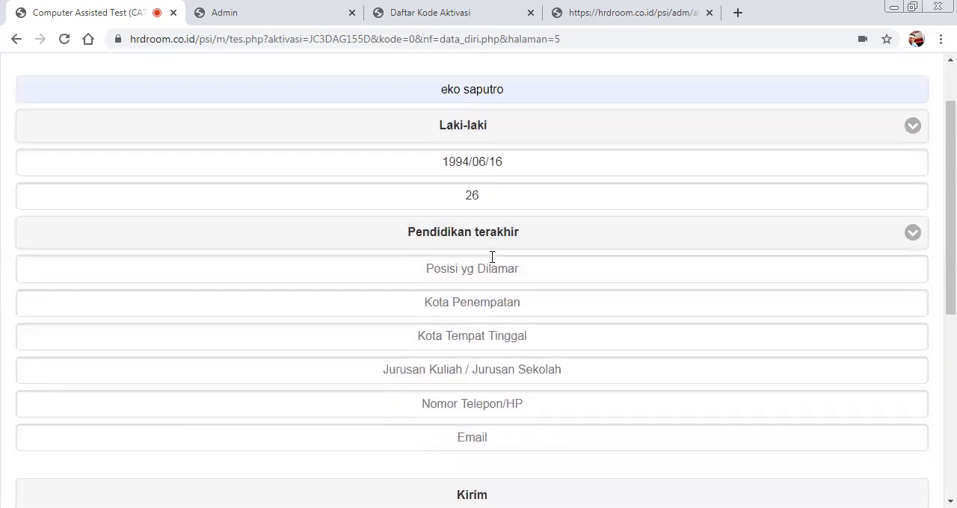
left_click(484, 269)
left_click(45, 302)
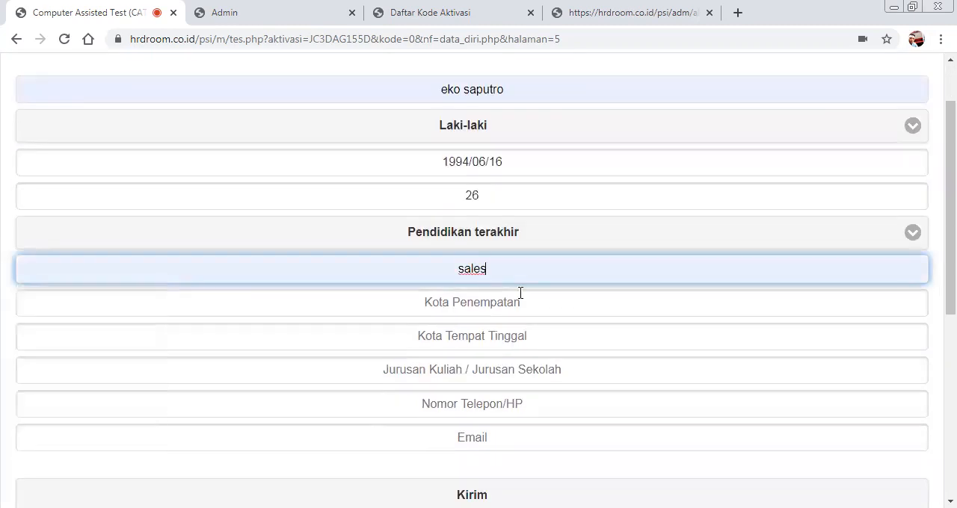
left_click(341, 314)
left_click(90, 337)
left_click(347, 335)
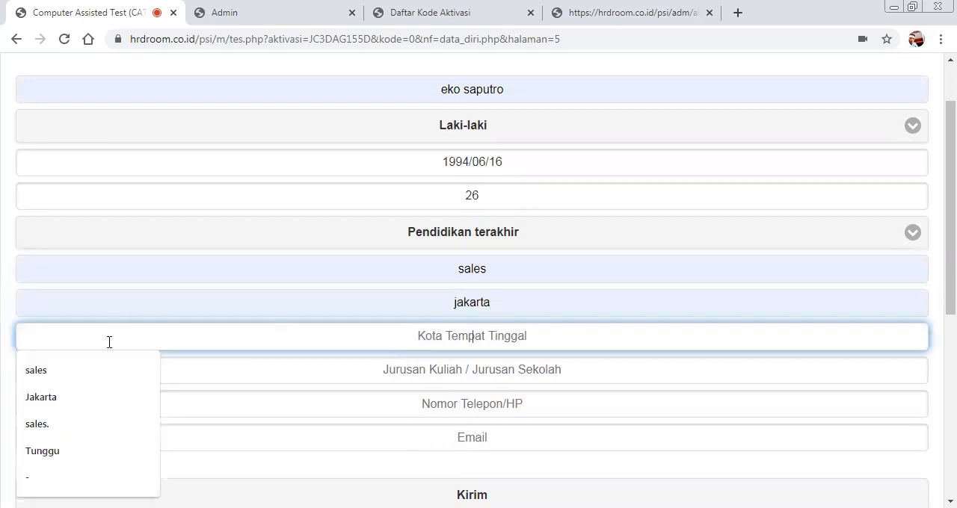
left_click(104, 371)
left_click(464, 370)
left_click(101, 404)
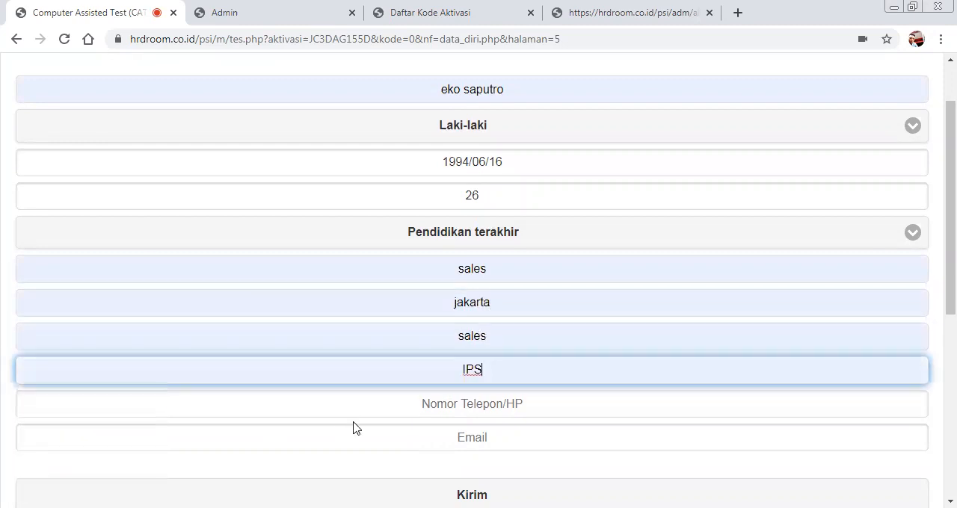
Fill in the participant's phone number and e-mail, and try to send the participant data.
left_click(414, 408)
left_click(68, 244)
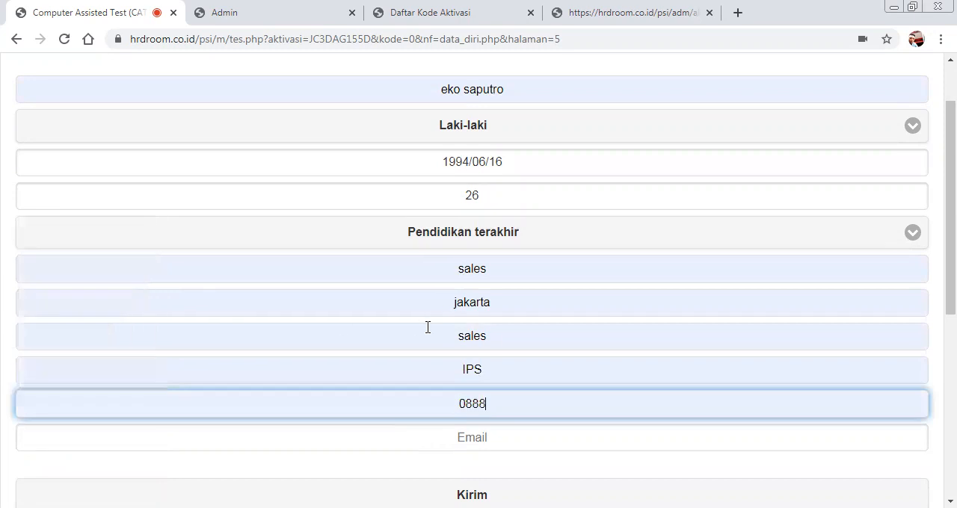
scroll(427, 327, "down", 2)
left_click(450, 286)
left_click(77, 322)
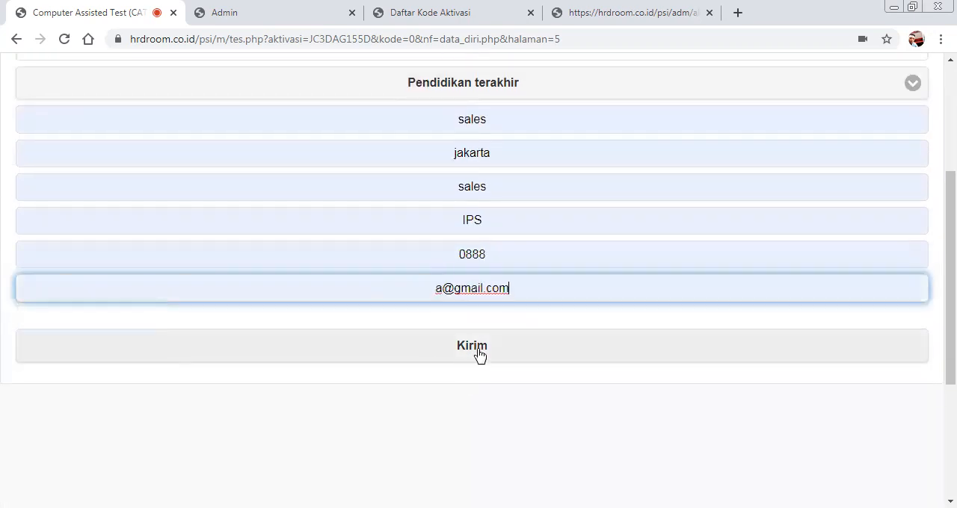
left_click(482, 355)
left_click(611, 123)
Set the last education (Pendidikan terakhir) to S1 sederajat and send the participant data, continuing to the first test.
scroll(560, 299, "up", 2)
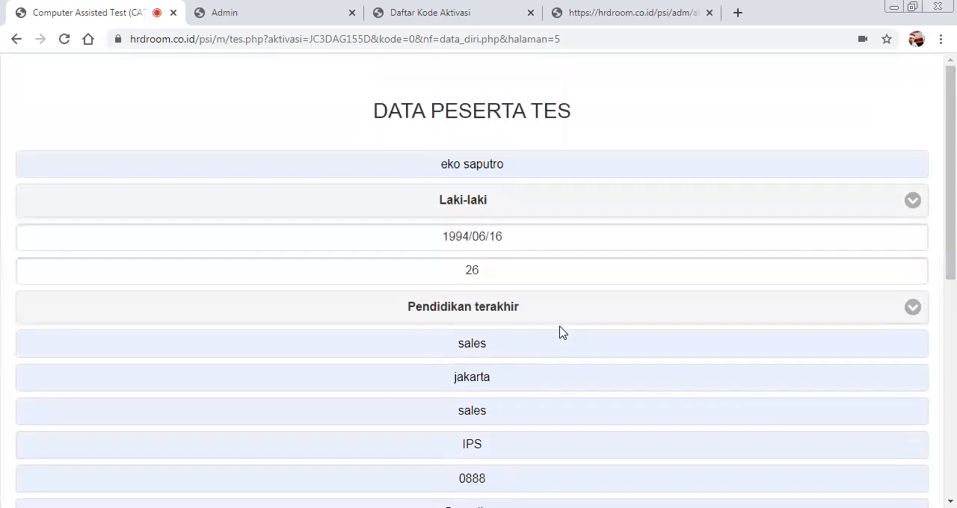
left_click(565, 321)
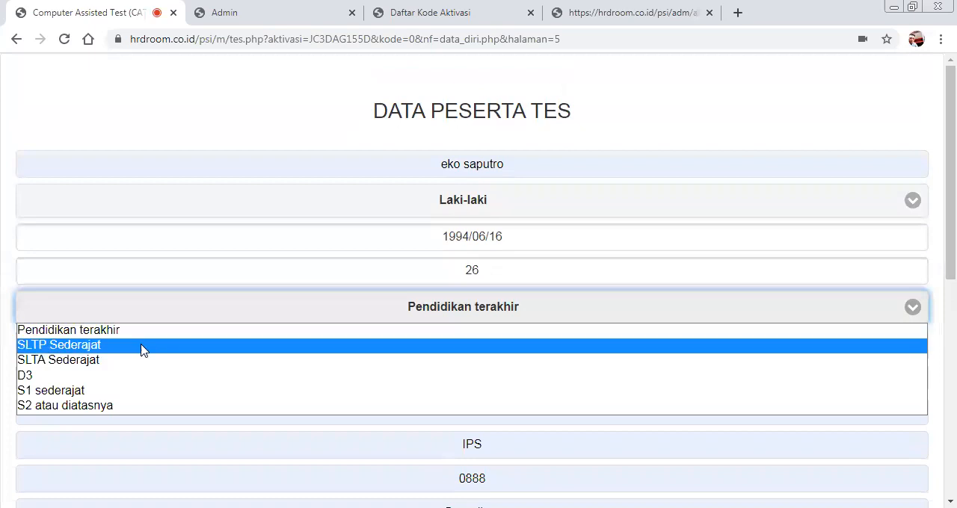
left_click(126, 391)
scroll(606, 284, "down", 4)
left_click(568, 276)
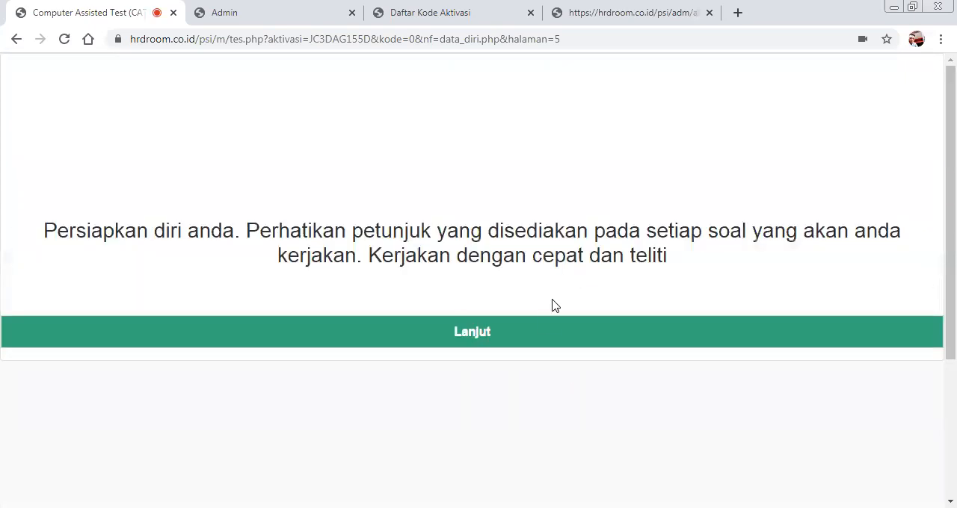
left_click(541, 345)
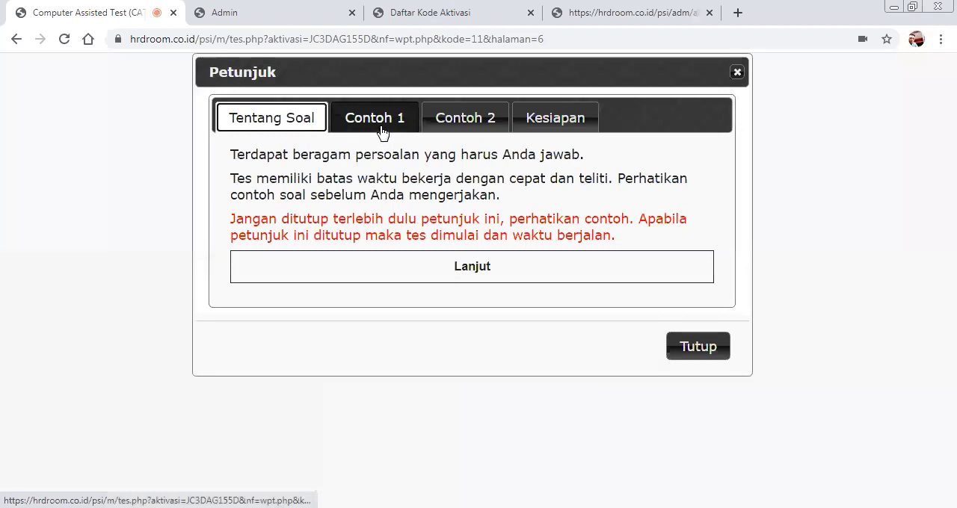
Read through the test instructions: Tentang Soal, Contoh 1, Contoh 2 and Kesiapan.
left_click(381, 121)
left_click(463, 122)
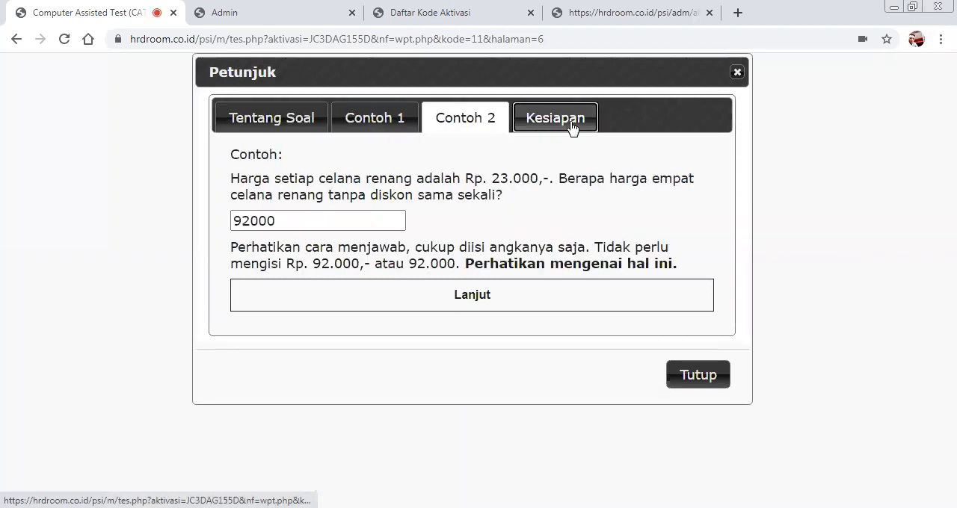
left_click(571, 124)
left_click(303, 112)
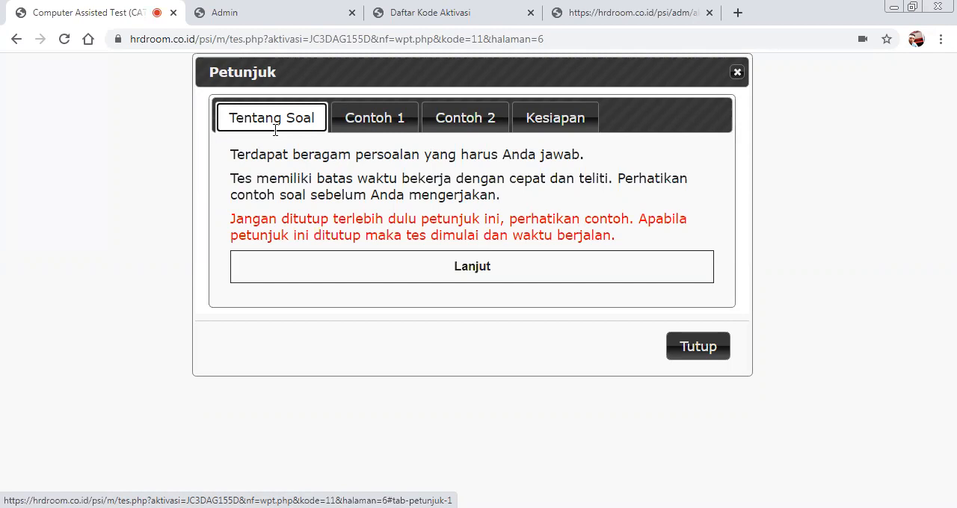
left_click(368, 122)
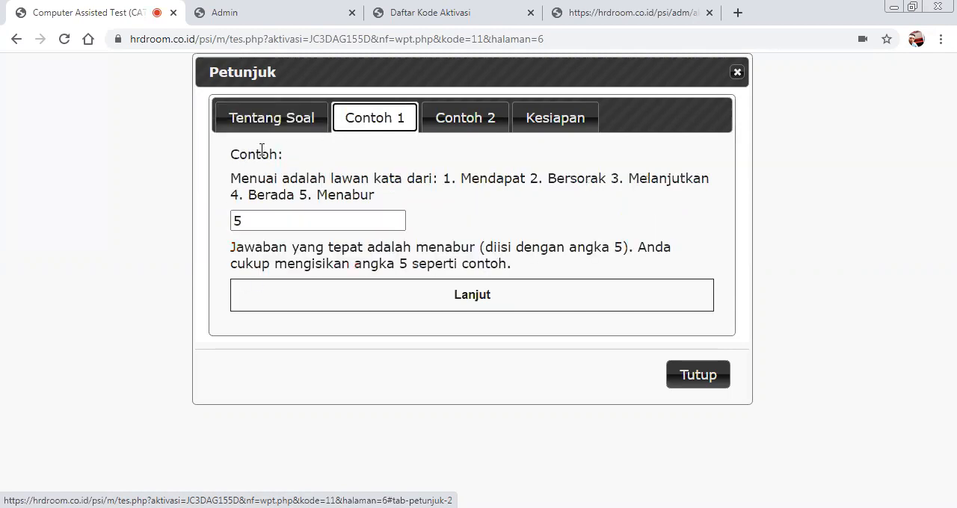
left_click(458, 125)
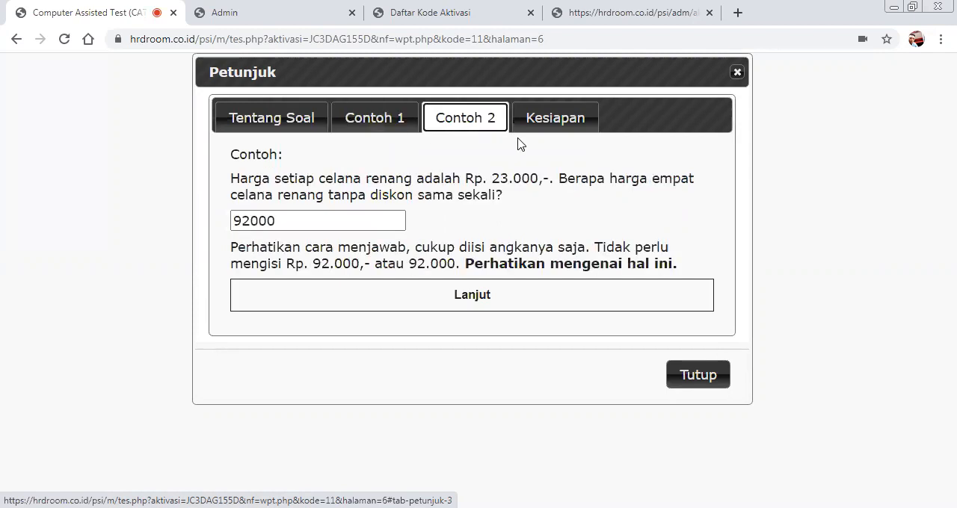
left_click(557, 126)
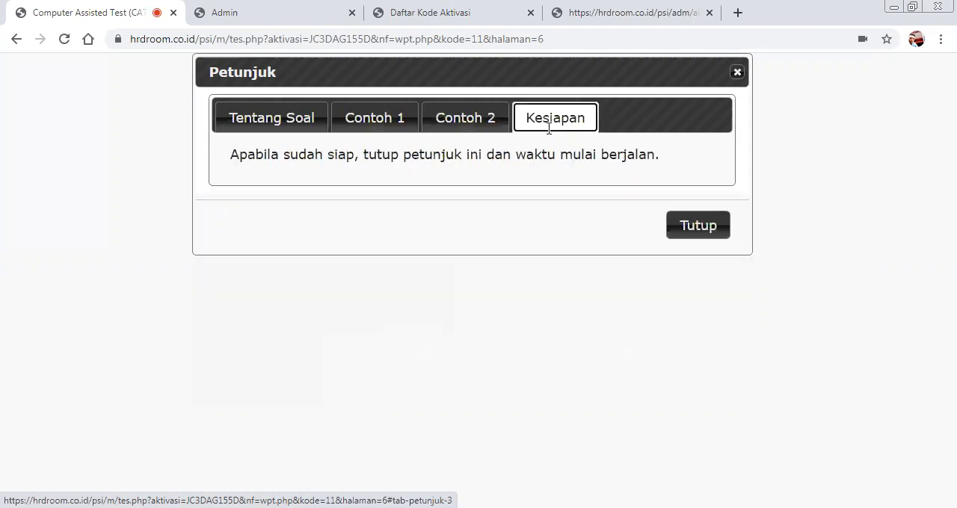
Close the instructions to start the timed test, and answer the questions one after another with 1.
left_click(687, 233)
left_click(313, 186)
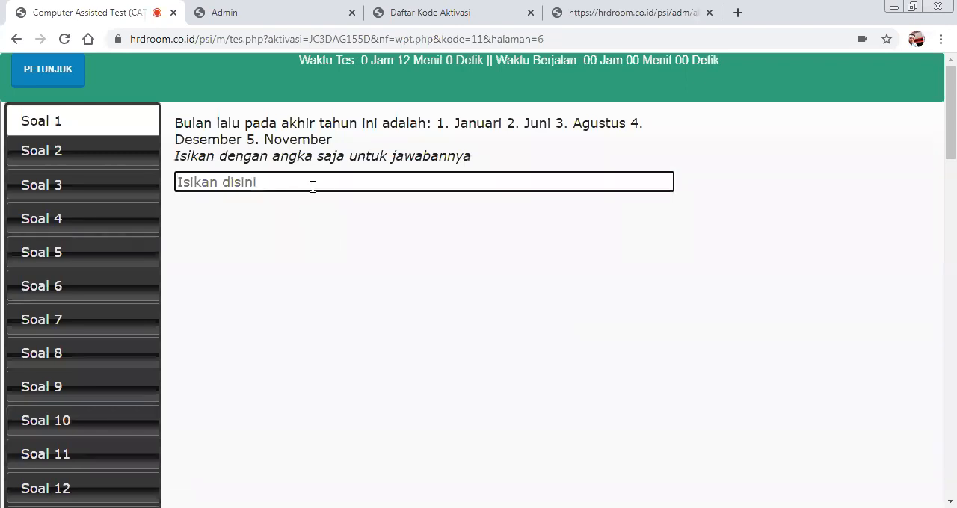
type("1")
key("Return")
type("1")
key("Return")
type("1")
key("Return")
type("1")
key("Return")
key("1")
key("Return")
key("1")
key("Return")
key("1")
key("Return")
key("1")
key("Return")
key("1")
key("Return")
key("1")
key("Return")
key("1")
key("Return")
key("1")
key("Return")
key("1")
key("Return")
key("1")
key("Return")
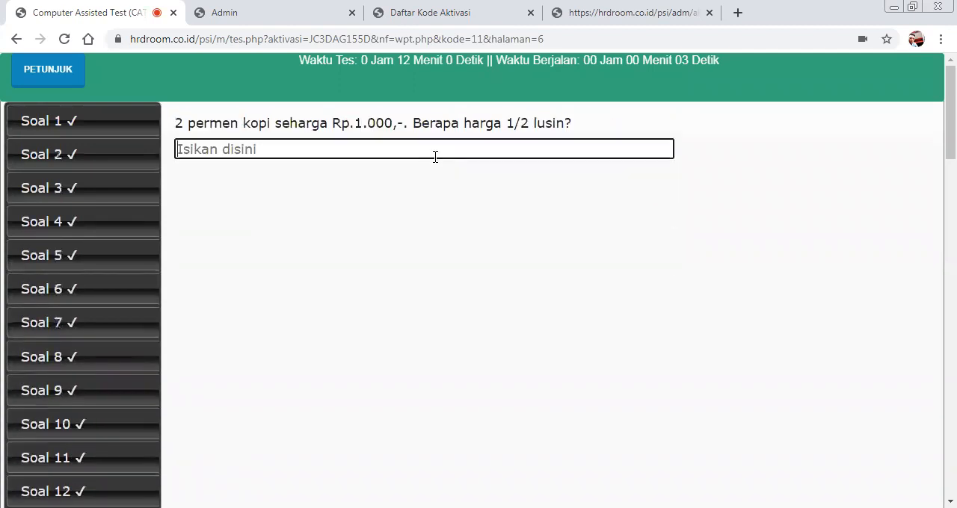
key("1")
key("Return")
key("1")
key("Return")
key("1")
key("Return")
key("1")
key("Return")
key("1")
key("Return")
key("1")
key("Return")
type("1")
key("Return")
type("1")
key("Return")
type("1")
key("Return")
key("1")
key("Return")
key("1")
key("Return")
key("1")
key("Return")
key("1")
key("Return")
key("1")
key("Return")
type("1")
key("Return")
type("1")
key("Return")
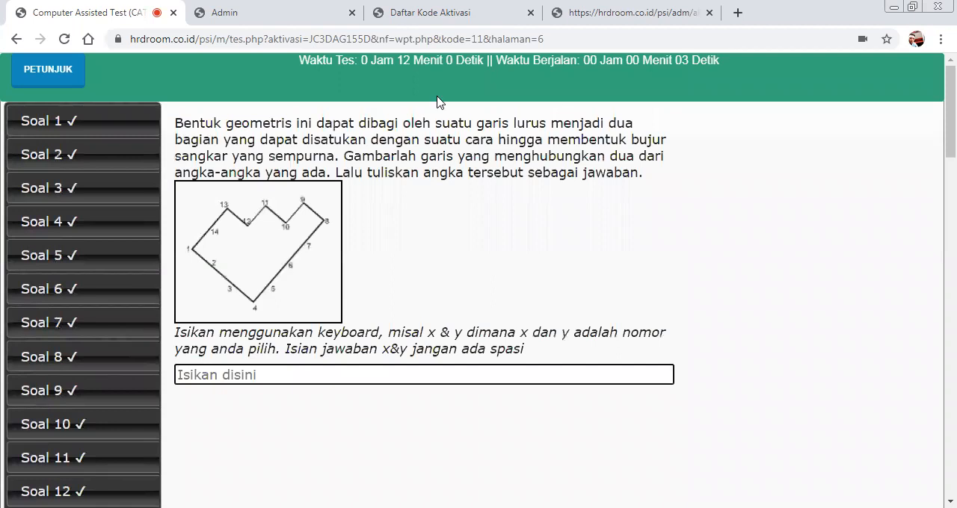
Switch to the admin panel and open the list of participants and reports (Daftar Peserta & Laporan).
left_click(309, 9)
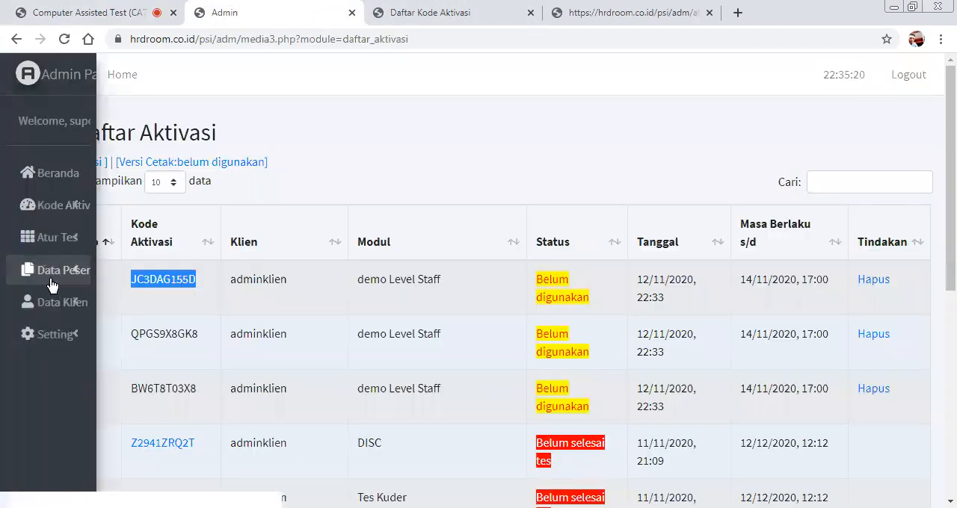
left_click(51, 281)
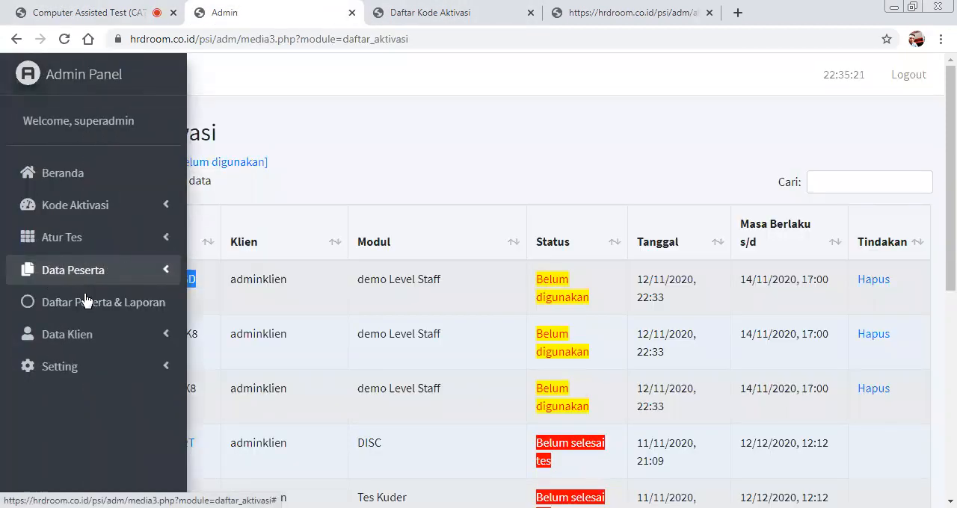
left_click(126, 310)
Look through the participant list and open the Hasil Psikotes report of participant no. 10 with the Tes CFIT 3A module.
scroll(348, 198, "down", 1)
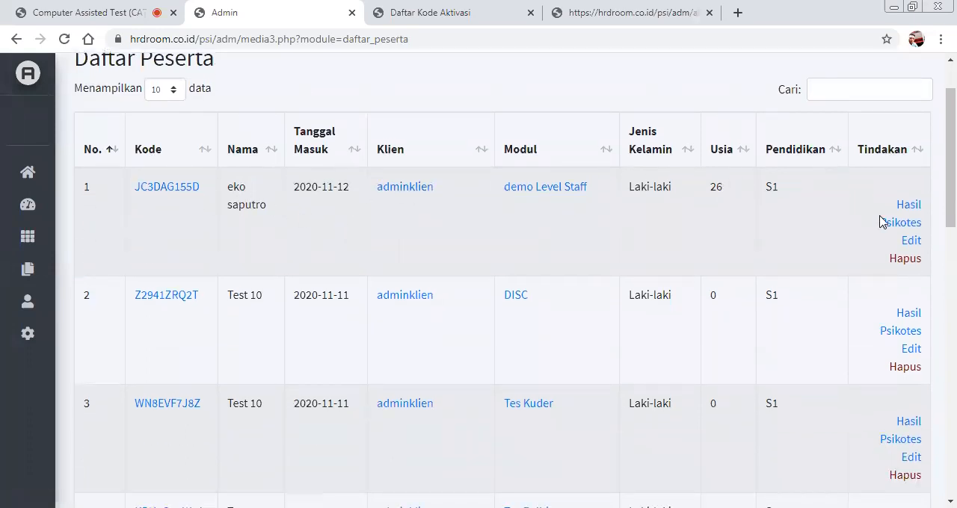
scroll(650, 247, "down", 3)
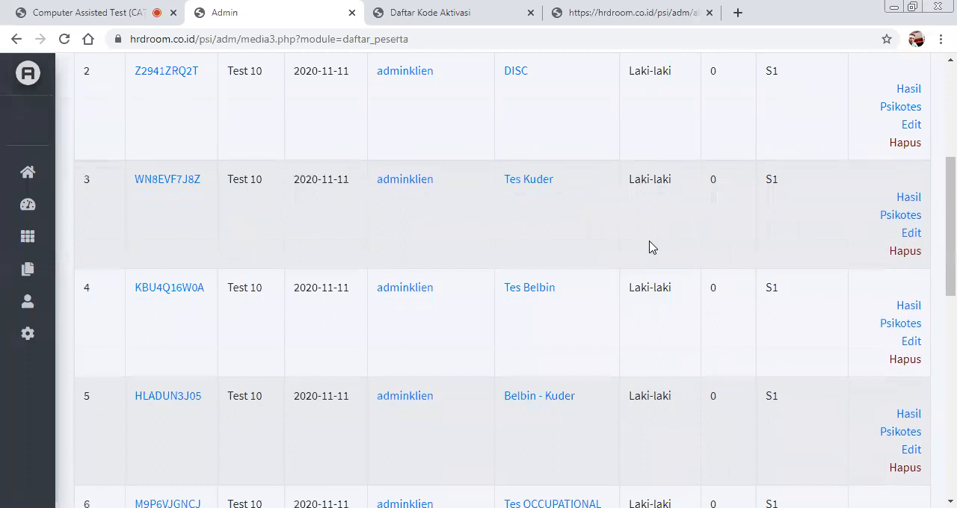
scroll(650, 246, "down", 5)
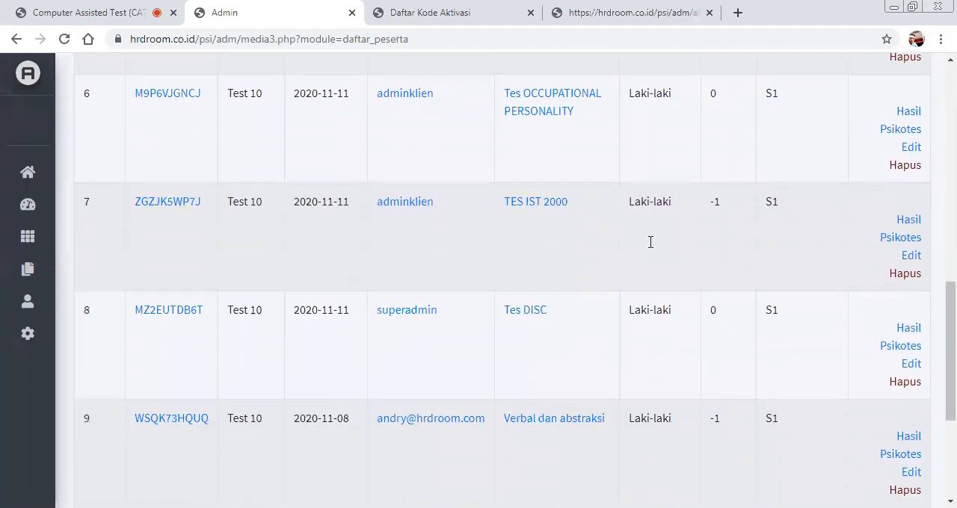
scroll(650, 247, "down", 1)
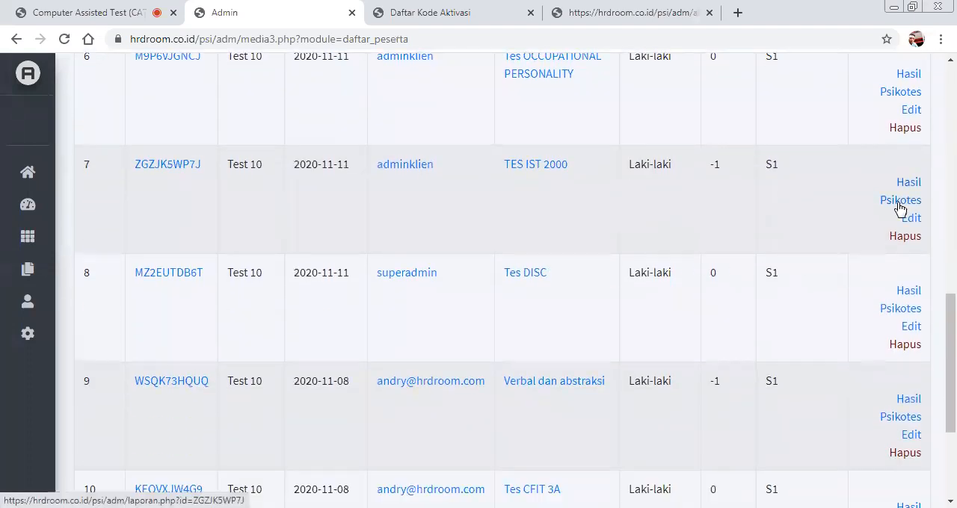
scroll(833, 284, "down", 3)
scroll(860, 252, "up", 2)
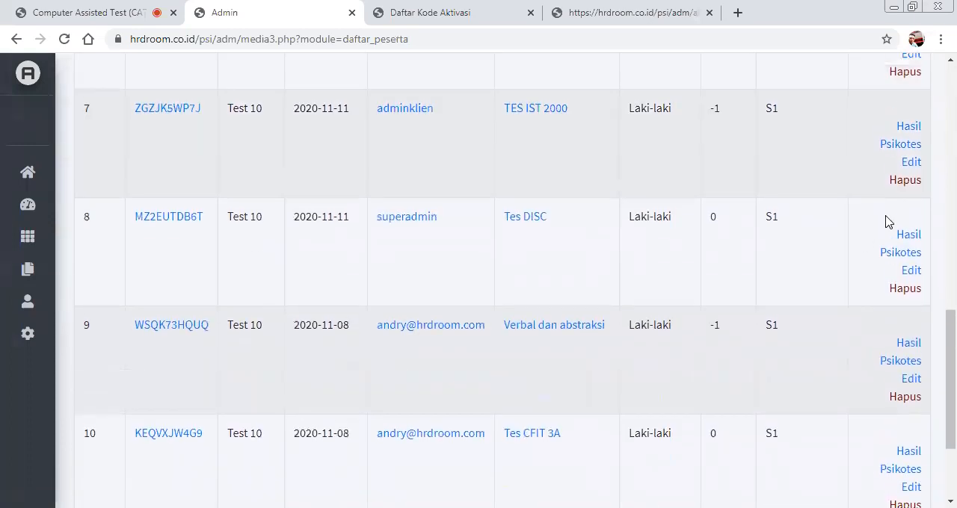
scroll(829, 243, "up", 2)
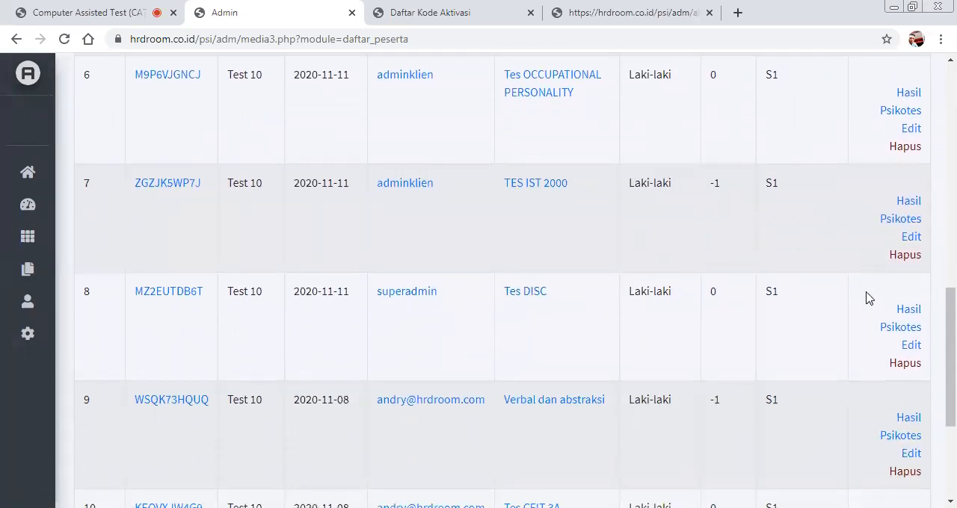
scroll(867, 310, "down", 1)
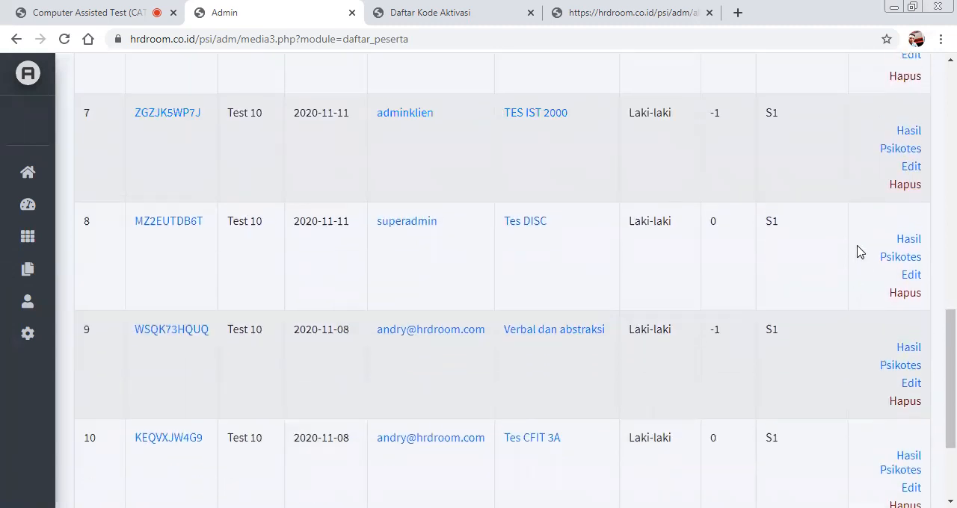
scroll(860, 252, "up", 2)
scroll(871, 299, "down", 4)
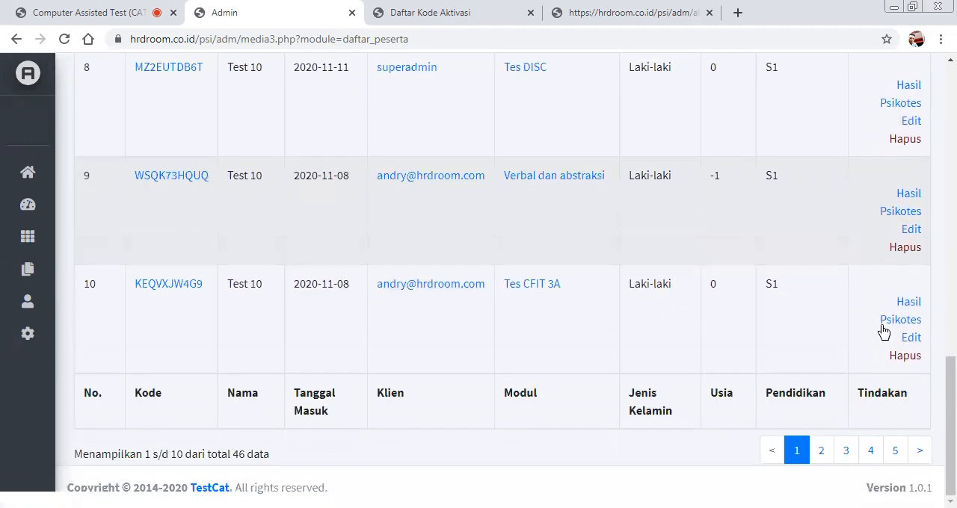
left_click(886, 322)
Return to the participant list, go to page 5 and open the Hasil Psikotes report of participant no. 46, Tes Modul Staff.
left_click(250, 16)
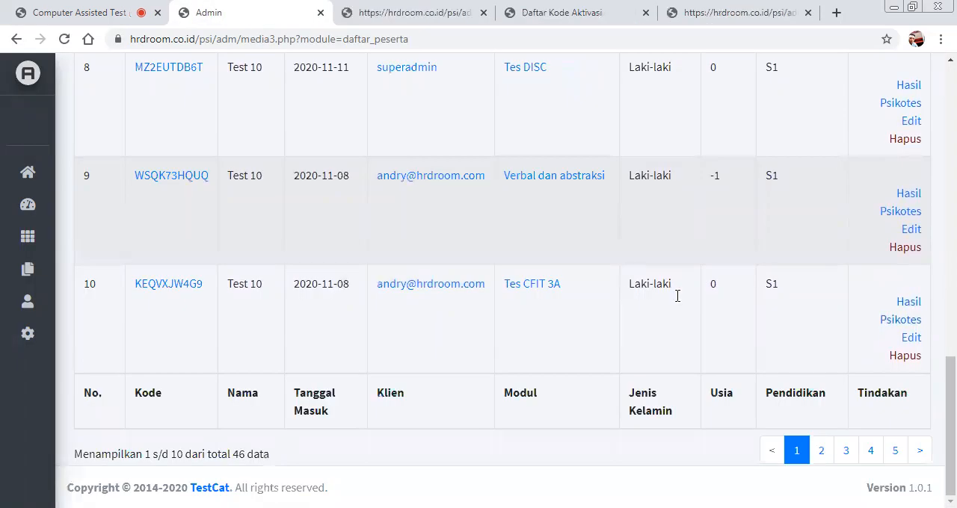
left_click(895, 450)
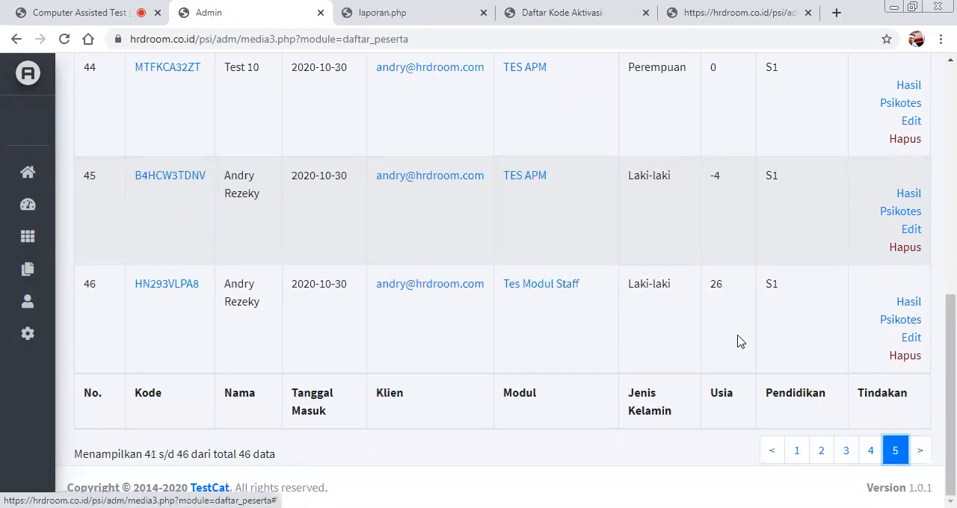
scroll(834, 376, "up", 1)
left_click(897, 398)
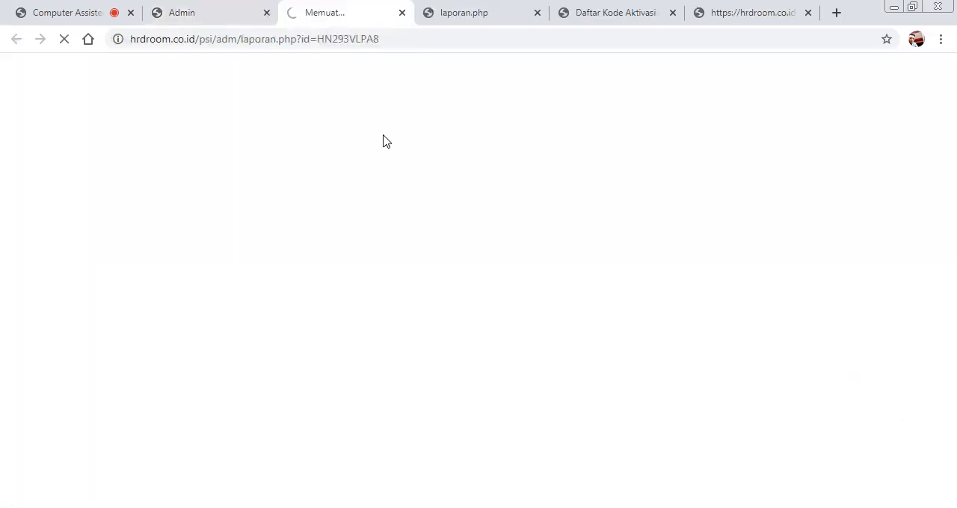
left_click(235, 18)
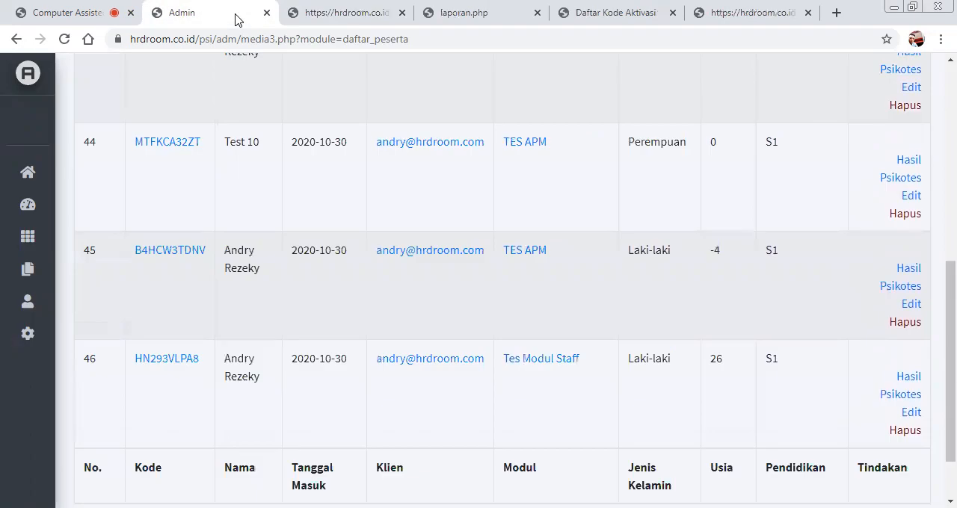
left_click(897, 398)
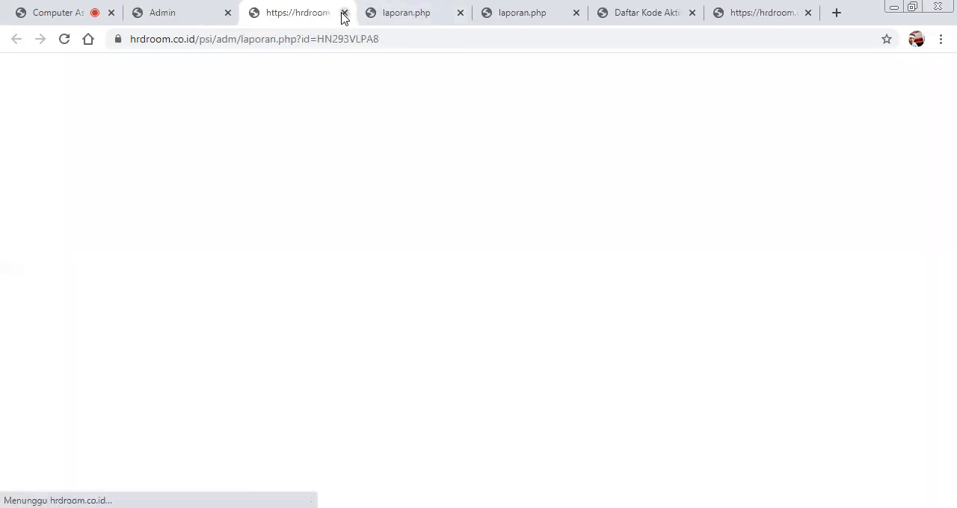
Examine the Tes Modul Staff report from the participant's biodata through to the results on its last pages.
scroll(590, 182, "down", 4)
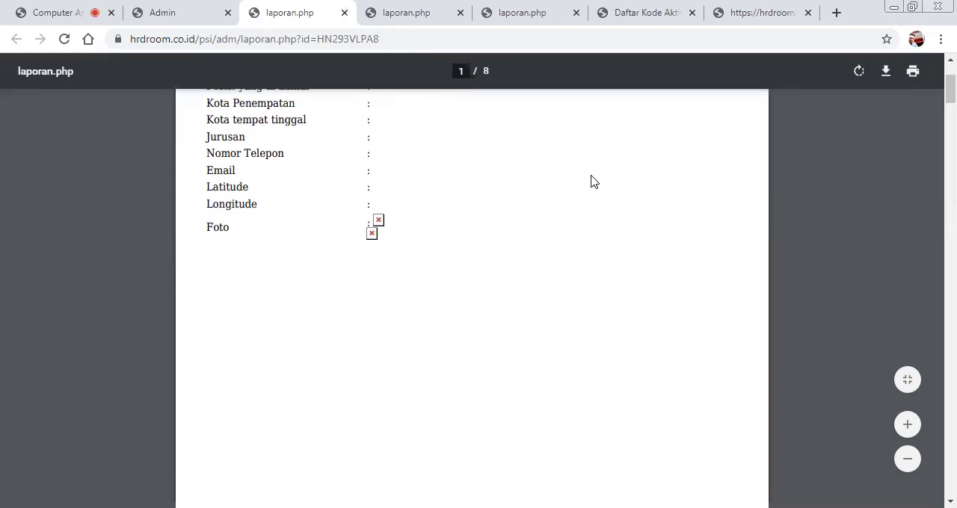
scroll(448, 172, "up", 3)
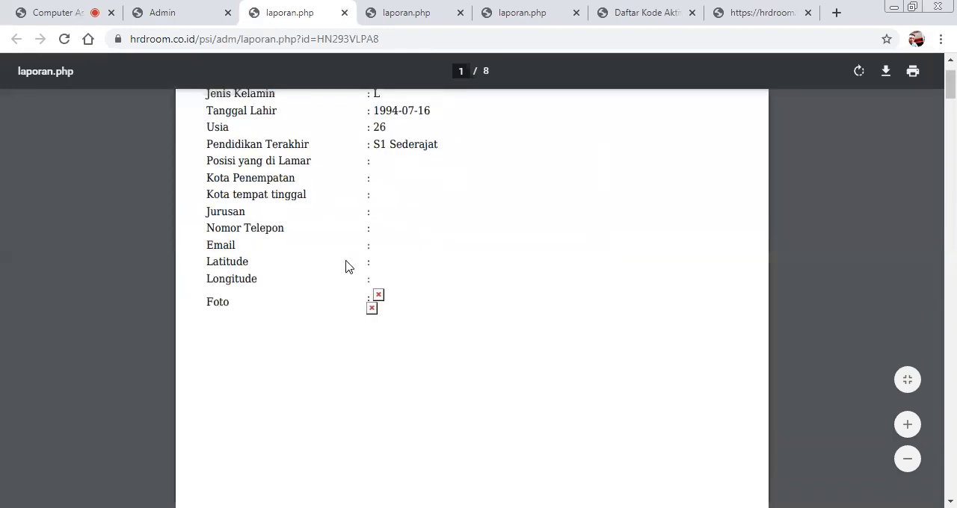
scroll(346, 267, "down", 15)
scroll(665, 206, "down", 13)
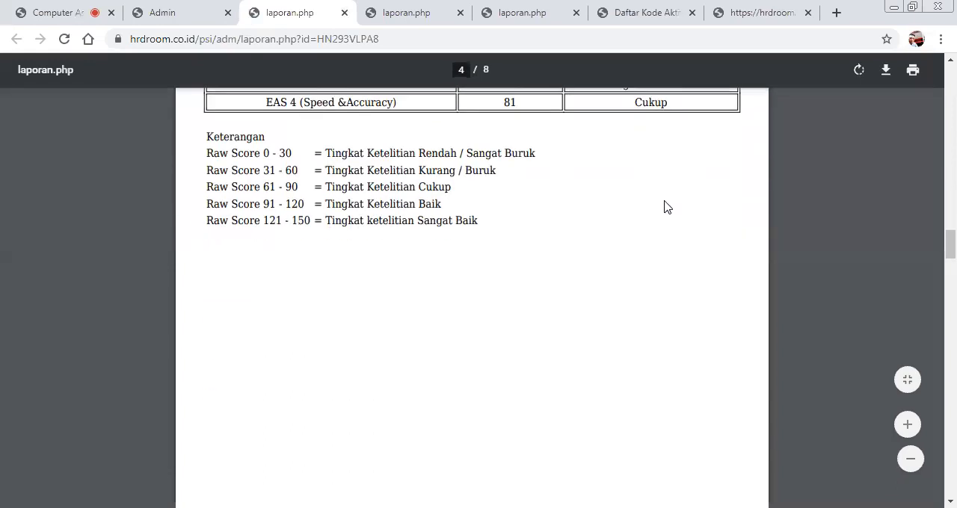
scroll(665, 206, "down", 10)
scroll(668, 207, "down", 12)
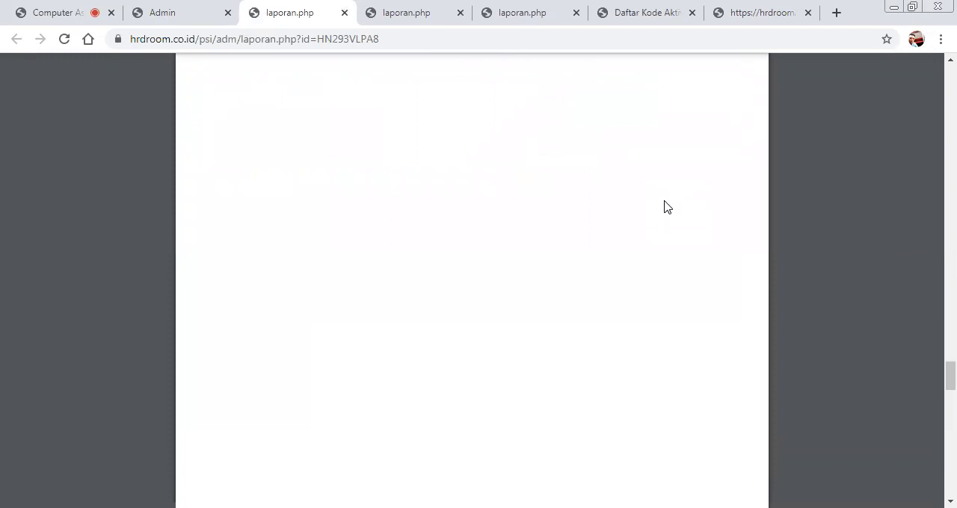
scroll(668, 207, "down", 10)
scroll(668, 209, "down", 10)
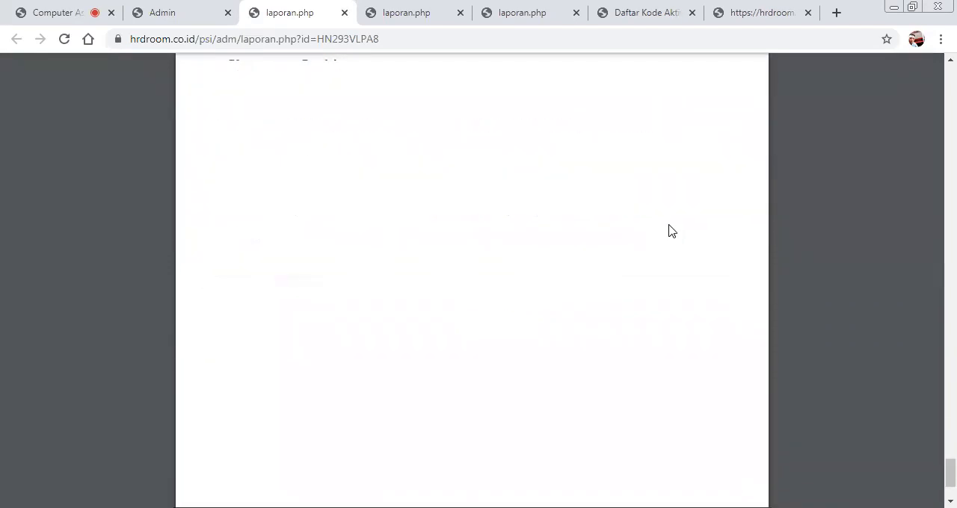
Examine the subtest scores and IQ classification in the Tes CFIT 3A report, and go back to the Tes Modul Staff report.
left_click(427, 8)
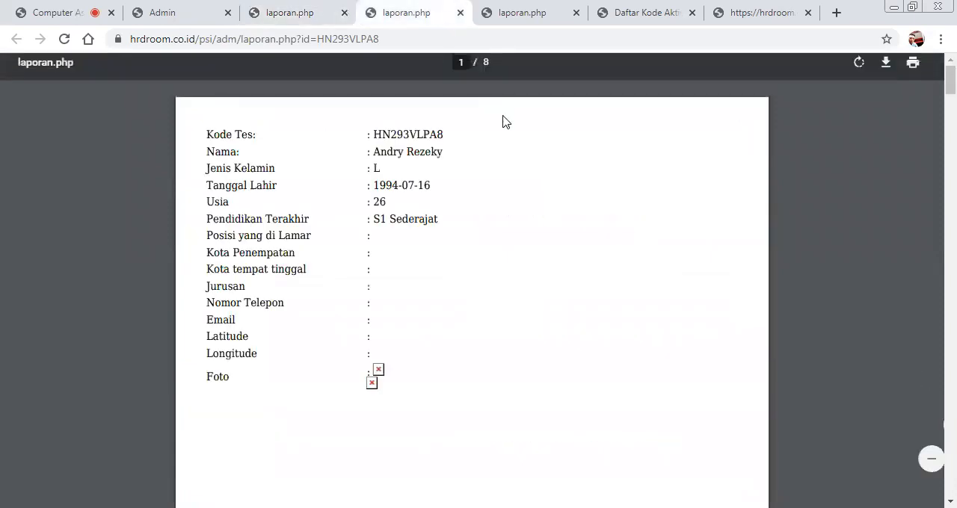
left_click(533, 9)
scroll(673, 209, "down", 10)
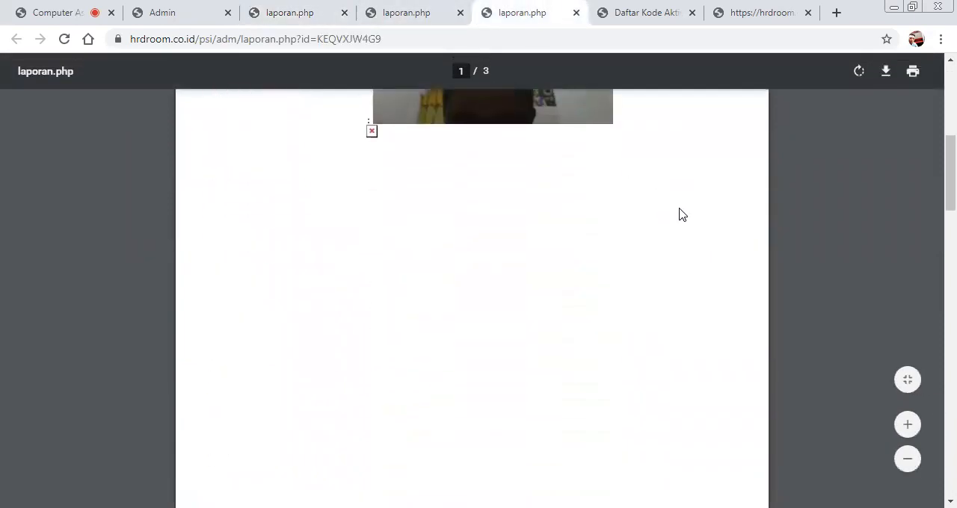
scroll(681, 215, "down", 15)
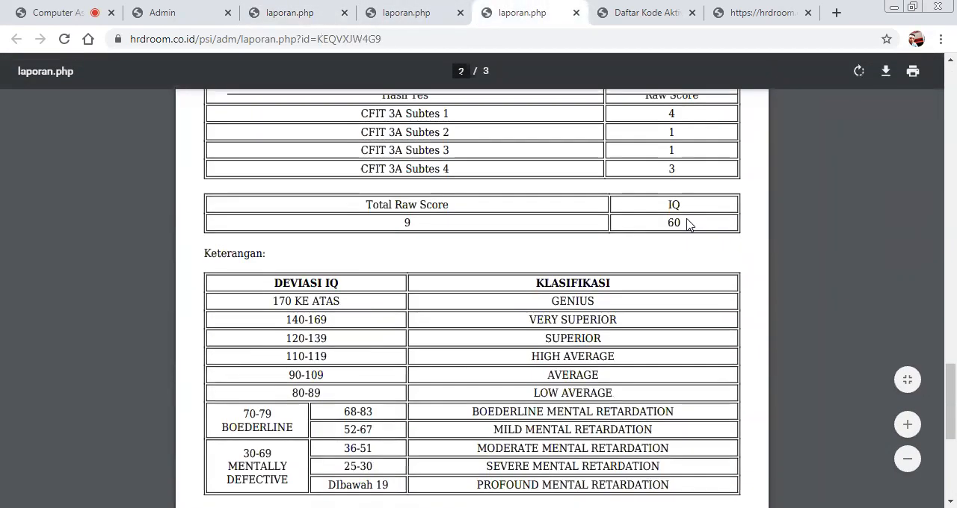
scroll(688, 224, "up", 5)
scroll(678, 219, "down", 1)
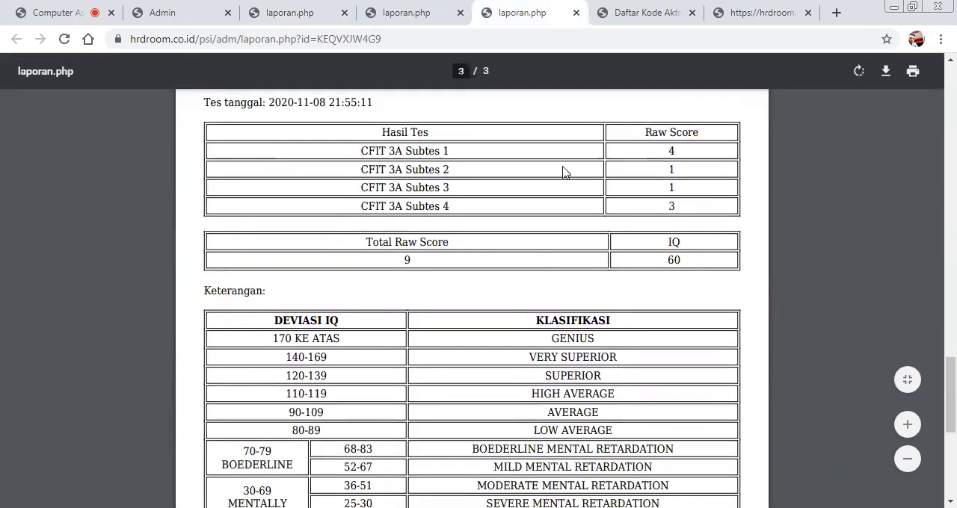
left_click(295, 13)
scroll(787, 178, "up", 10)
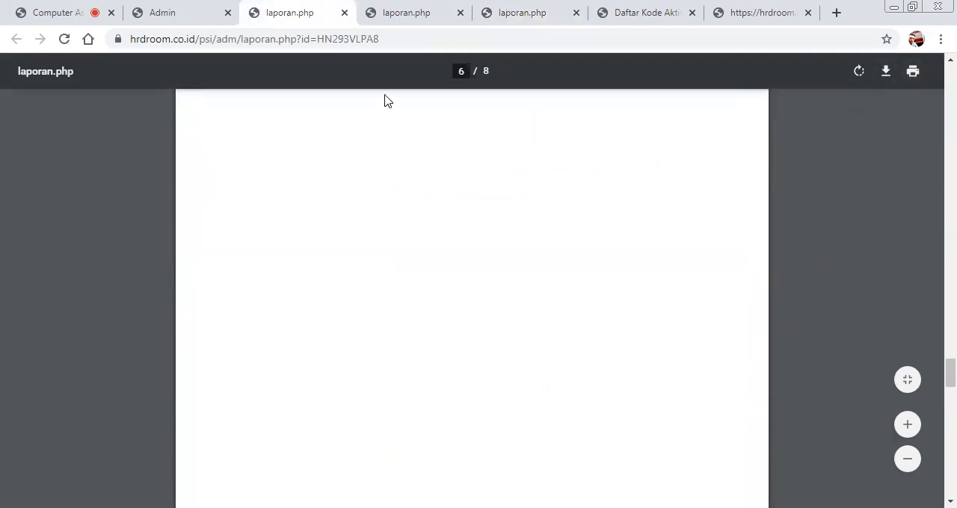
Return to the admin panel's participant list and log out of the superadmin account.
left_click(183, 13)
mouse_move(37, 214)
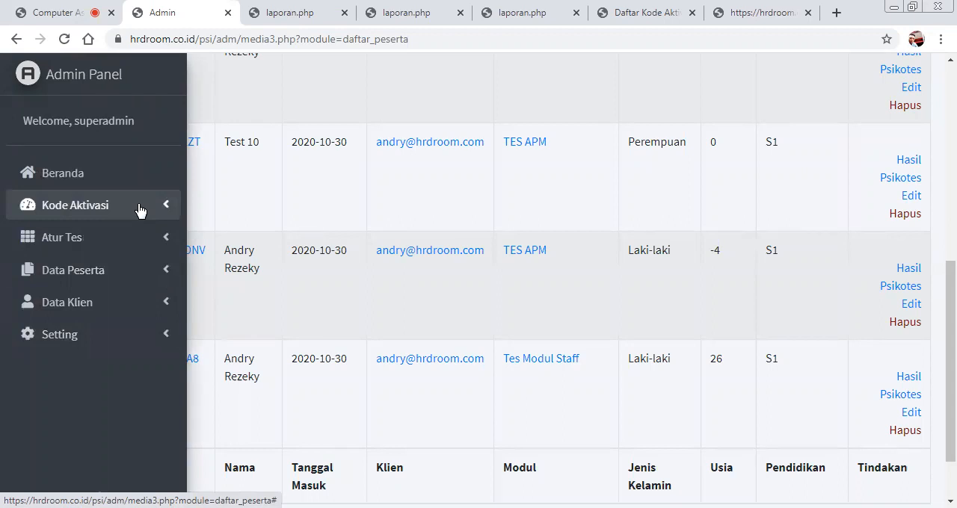
scroll(266, 289, "up", 6)
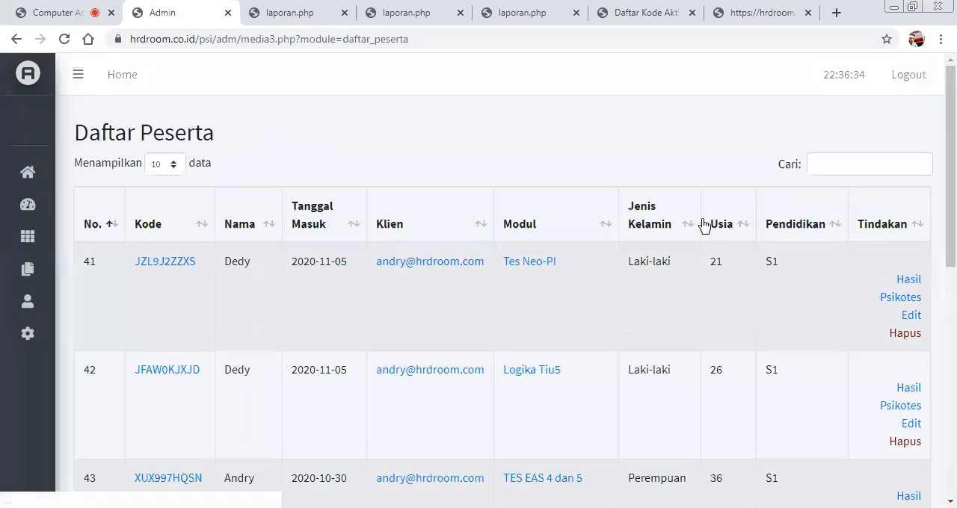
left_click(918, 81)
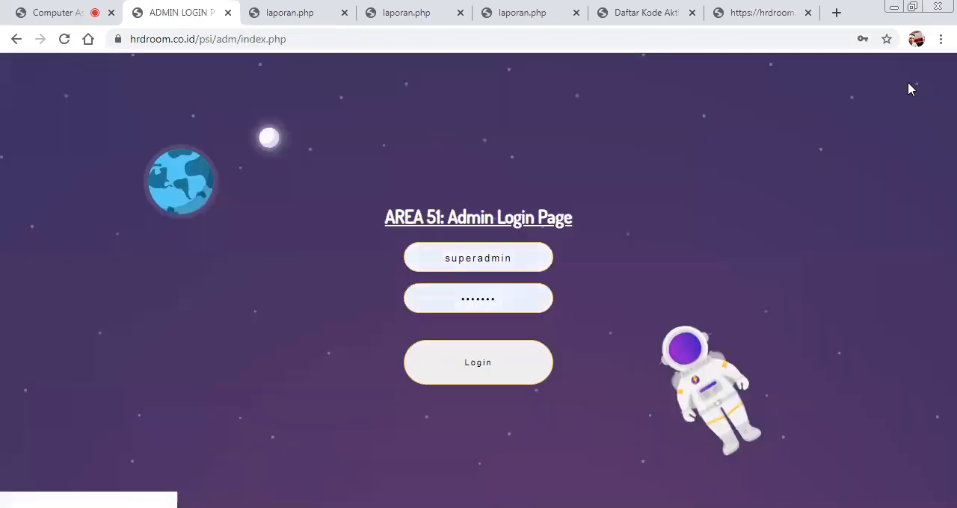
Log in to the admin page as adminklien with the saved username and account password.
left_click(483, 254)
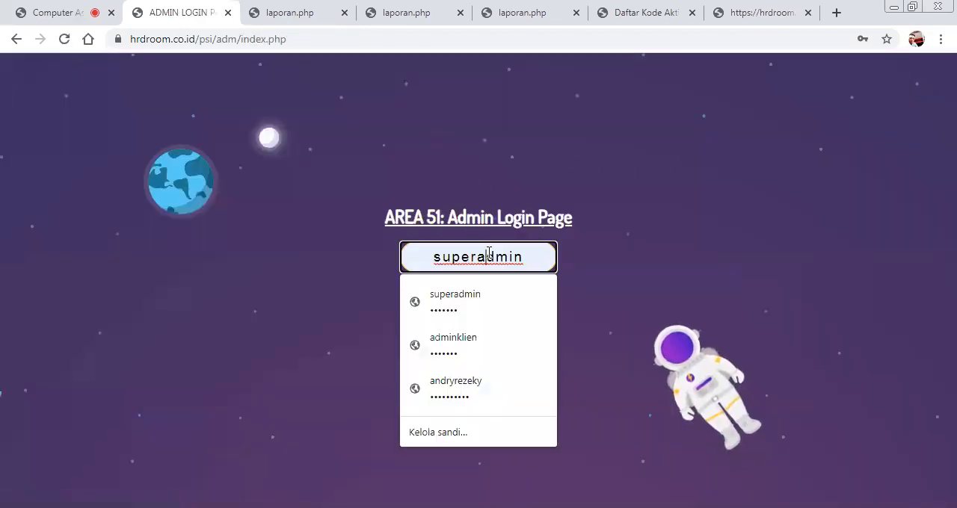
left_click(486, 337)
left_click(491, 371)
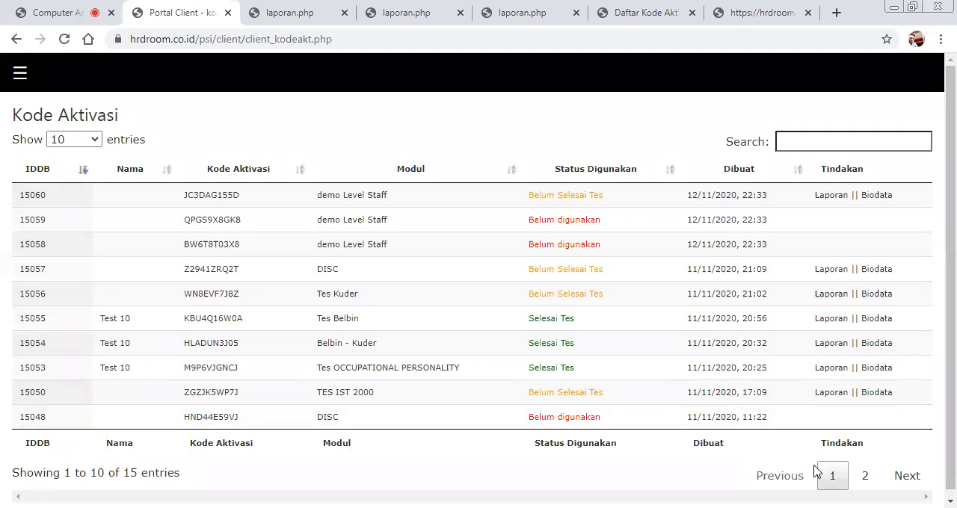
View page 2 of the client portal's Kode Aktivasi list, and sort the list by Status Digunakan in descending order.
left_click(864, 476)
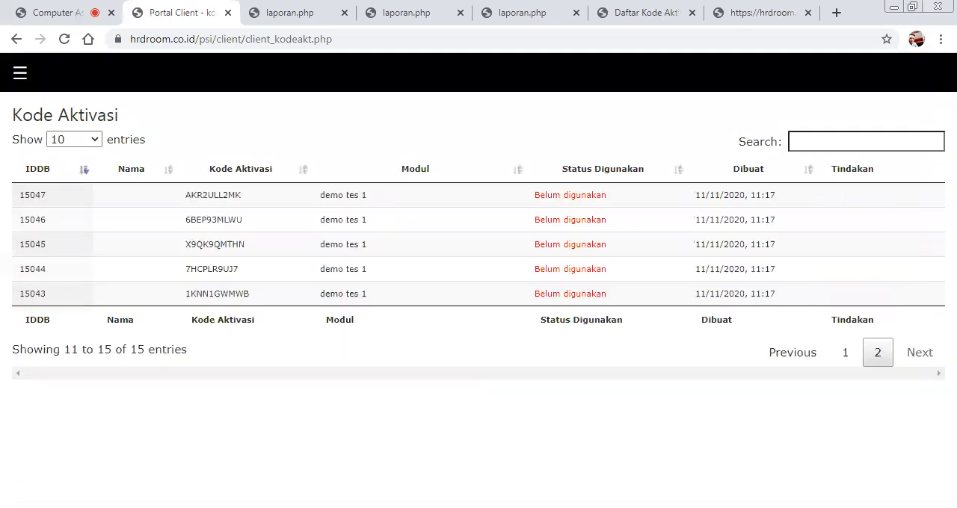
left_click(606, 173)
left_click(603, 178)
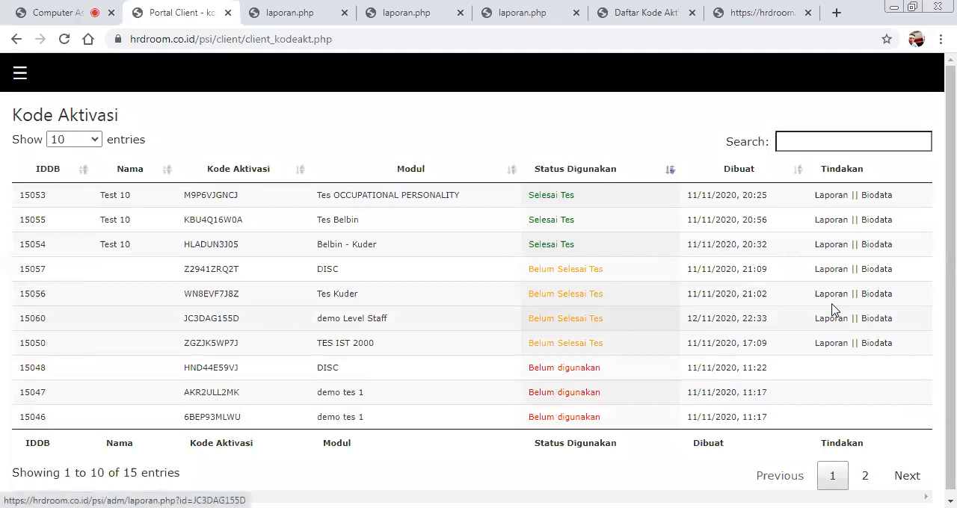
Open the Laporan reports of the completed Belbin - Kuder and Tes OCCUPATIONAL PERSONALITY entries, keeping the Kode Aktivasi list open.
left_click(834, 243)
left_click(144, 4)
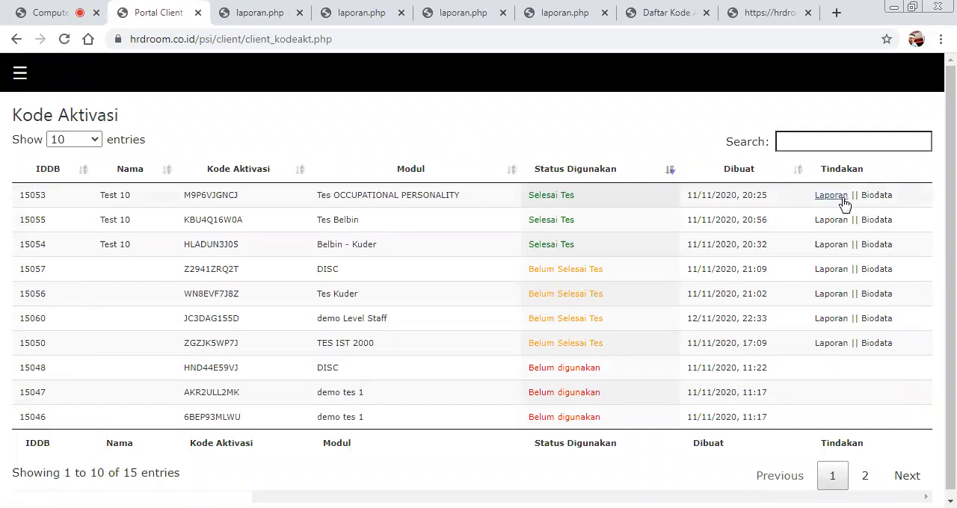
left_click(840, 198)
Examine the Belbin - Kuder report, covering the Team Role chart, character profile, role tables and Orientasi Minat results.
left_click(324, 7)
scroll(451, 274, "down", 15)
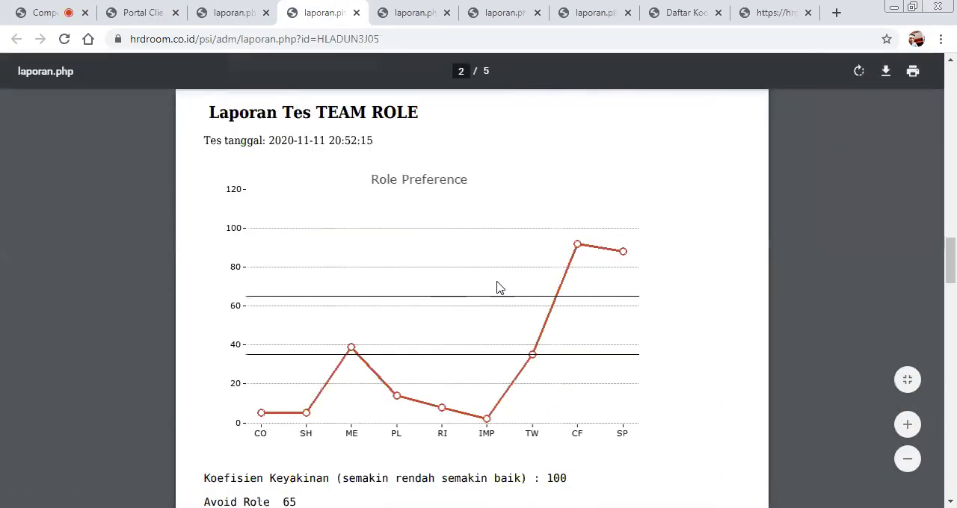
scroll(499, 288, "down", 15)
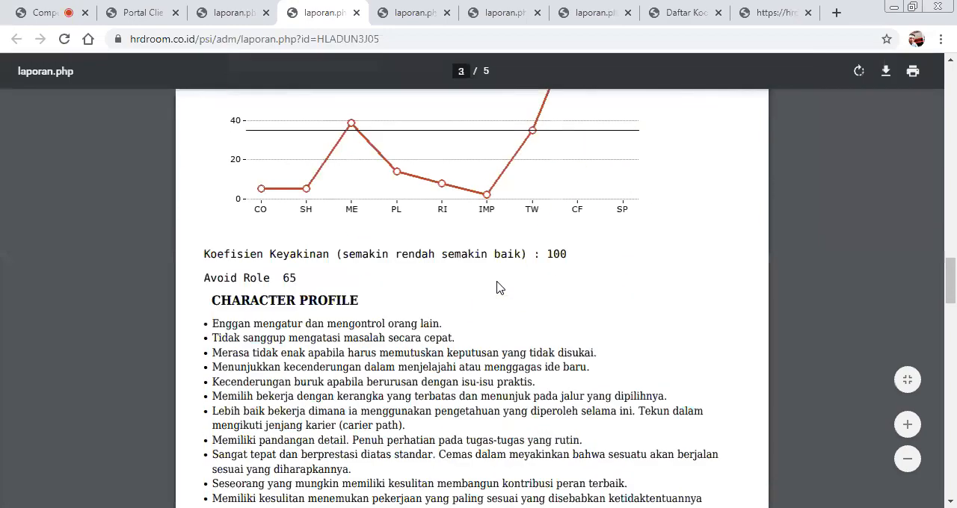
scroll(499, 288, "down", 10)
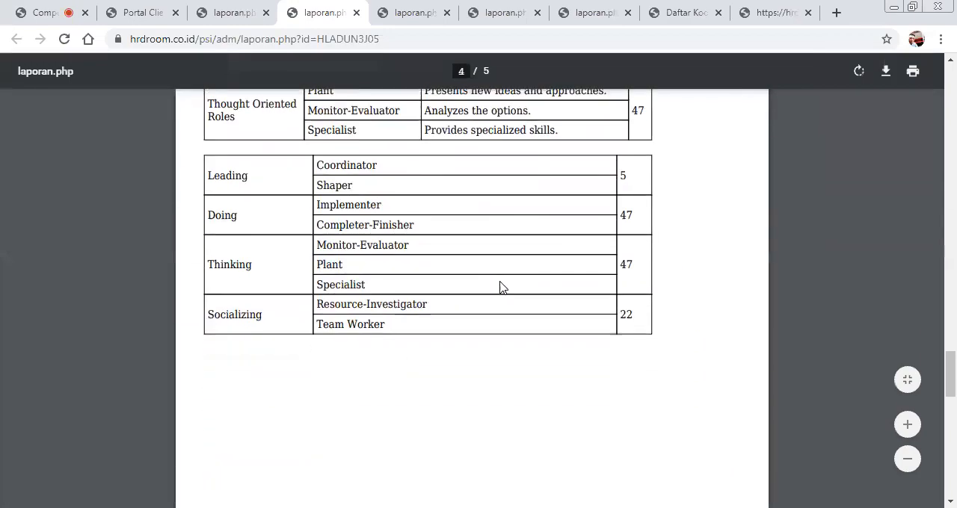
scroll(508, 276, "up", 4)
scroll(509, 280, "down", 5)
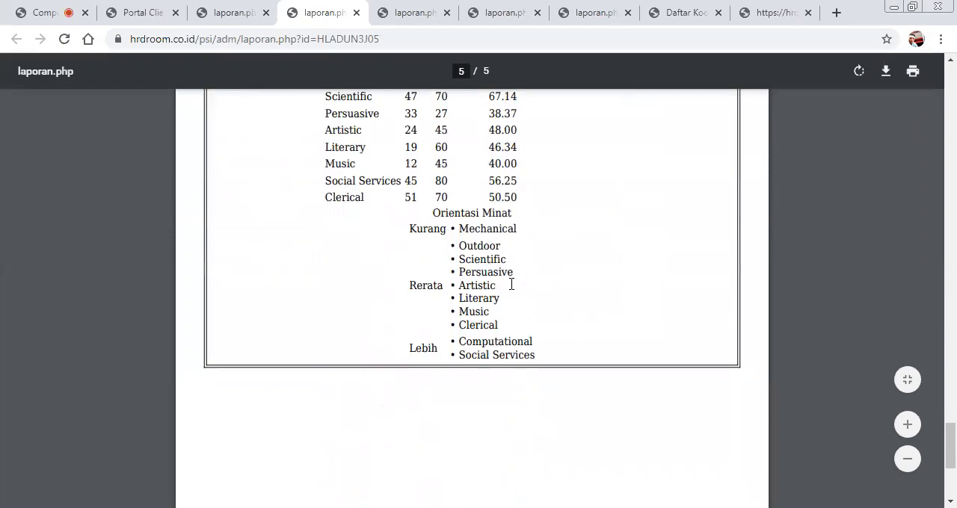
scroll(478, 274, "up", 6)
Examine the Tes OCCUPATIONAL PERSONALITY report, including the participant's biodata, the low and high level attributes table and the written descriptions.
left_click(238, 21)
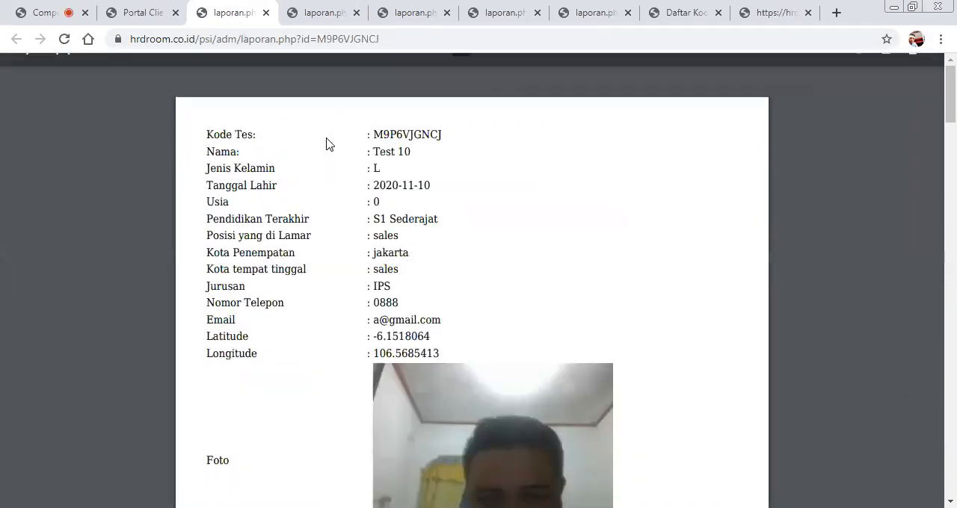
scroll(401, 205, "down", 15)
scroll(407, 204, "down", 15)
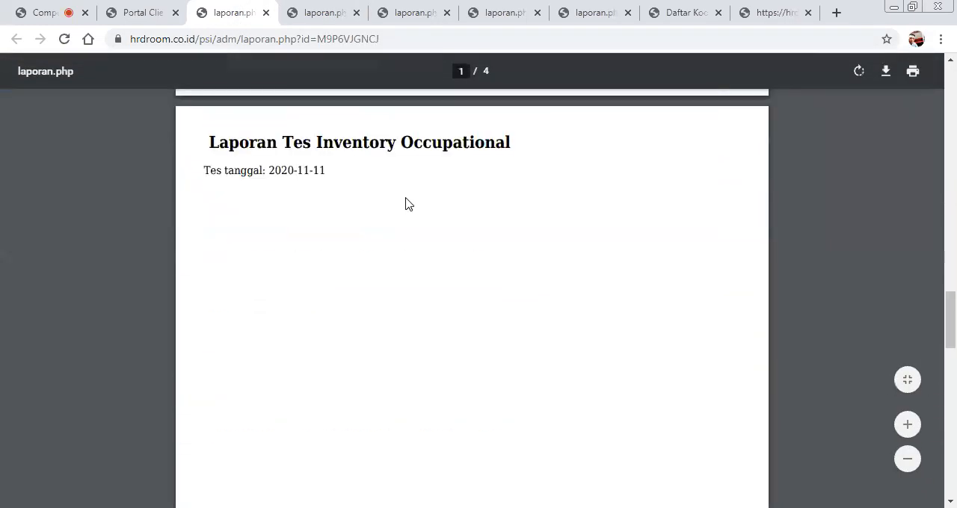
scroll(419, 187, "down", 10)
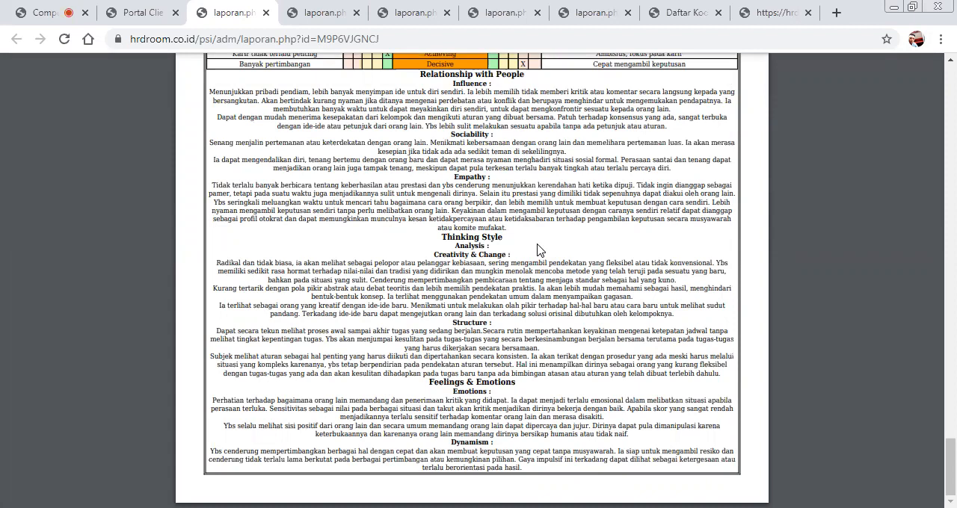
scroll(541, 250, "up", 15)
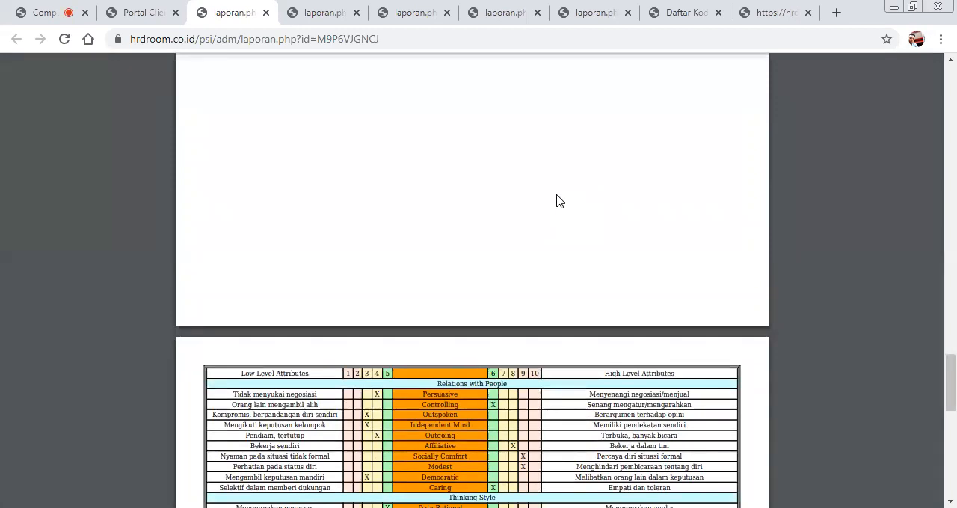
scroll(556, 201, "down", 3)
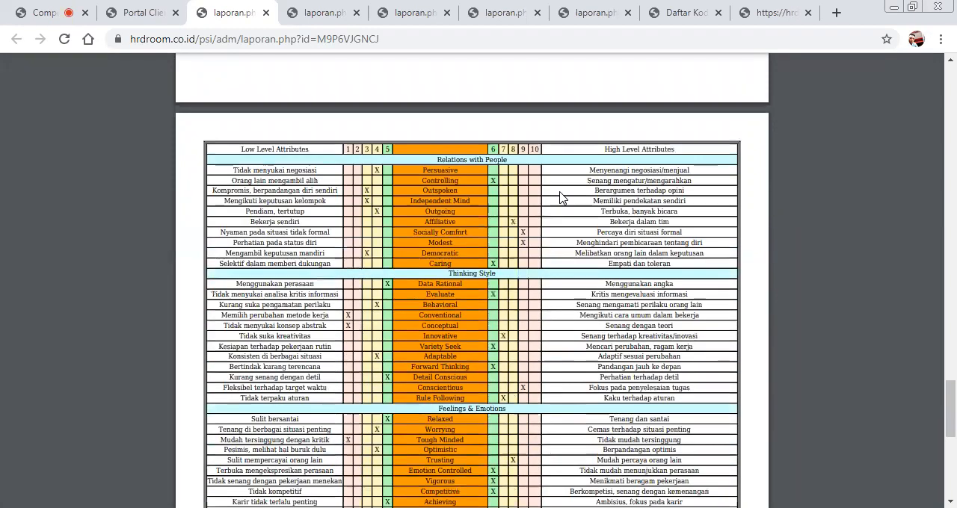